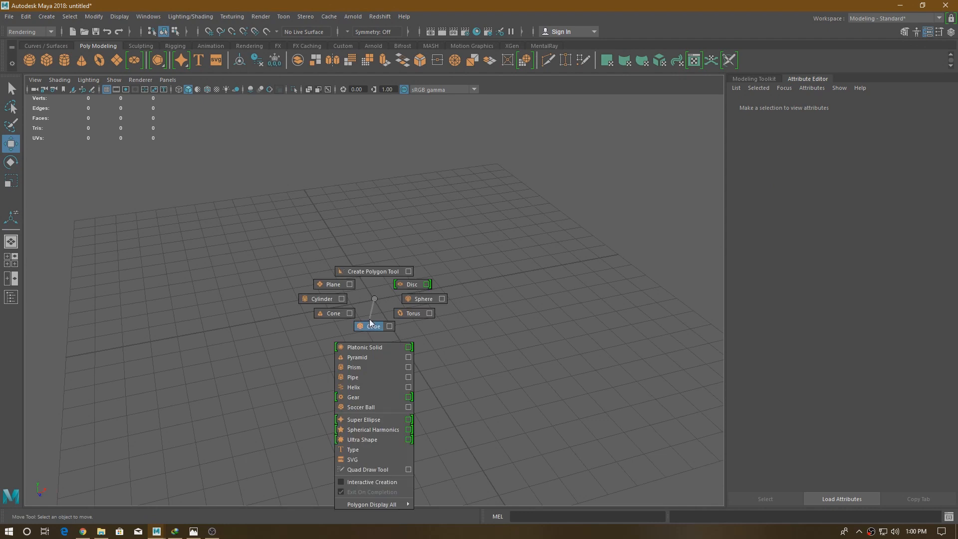
- Create a polygon cube and shape it into a long plank with width 0.5, height 0.1 and depth 11
key(t)
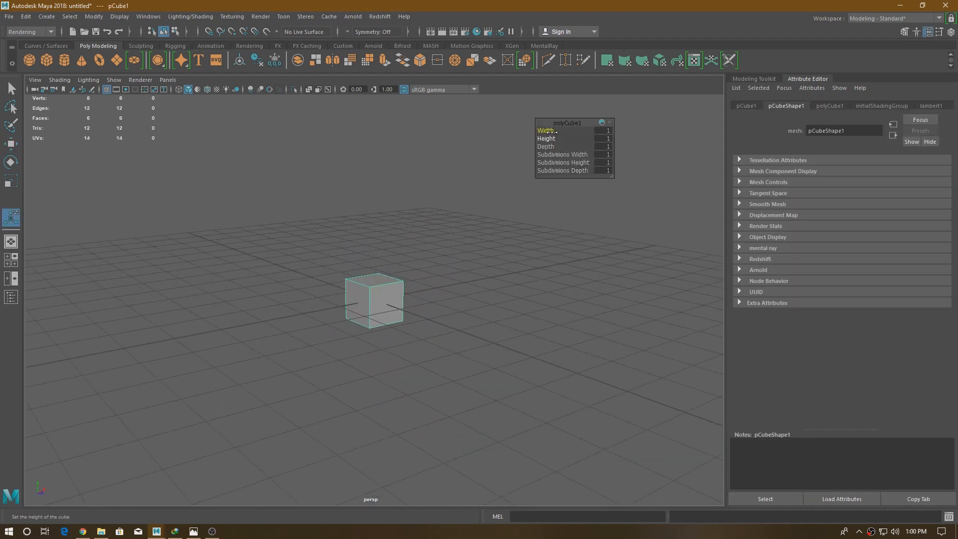
drag(555, 132, 539, 132)
alt+drag(464, 237, 447, 289)
drag(553, 139, 548, 138)
alt+drag(464, 249, 510, 304)
drag(546, 146, 434, 268)
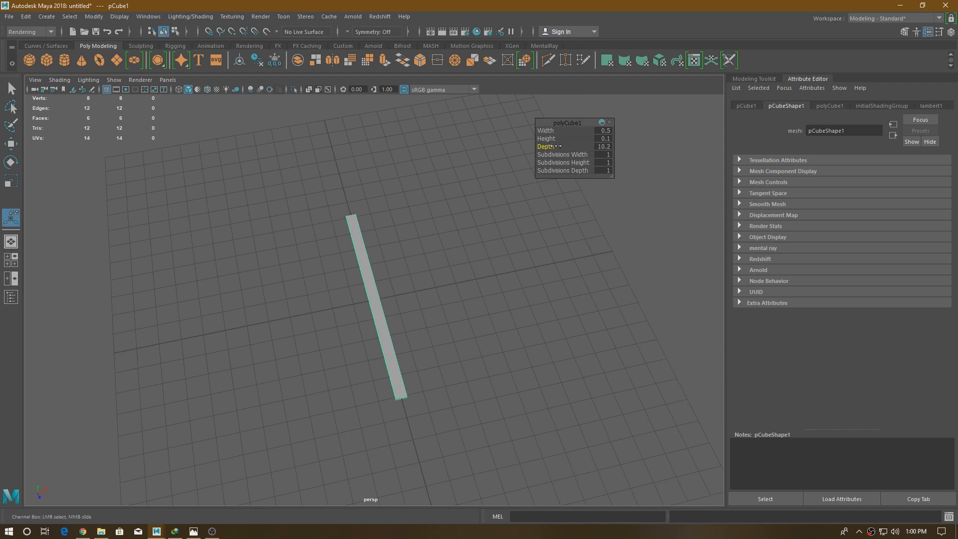
alt+drag(387, 233, 383, 237)
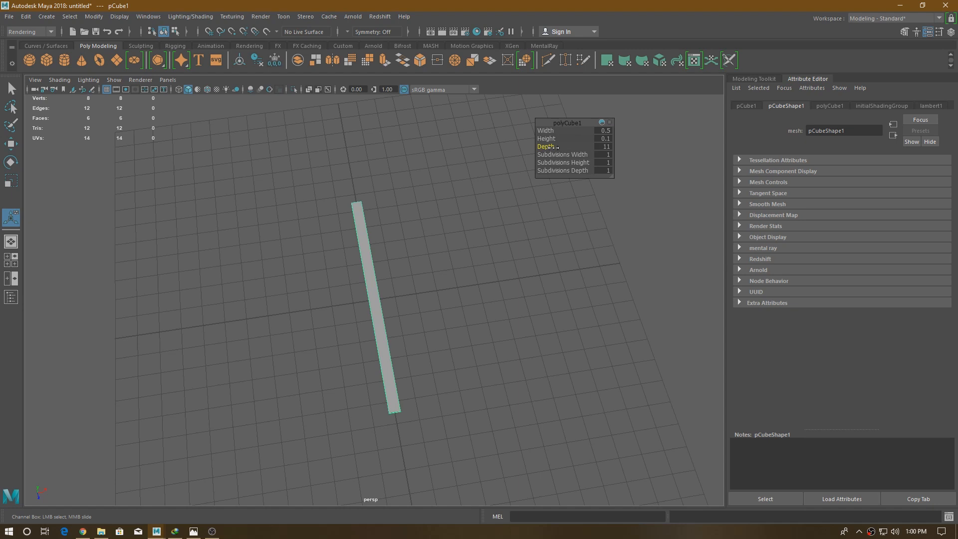
- Widen the plank by setting its width to 0.7
key(w)
alt+right_drag(434, 246, 395, 355)
key(t)
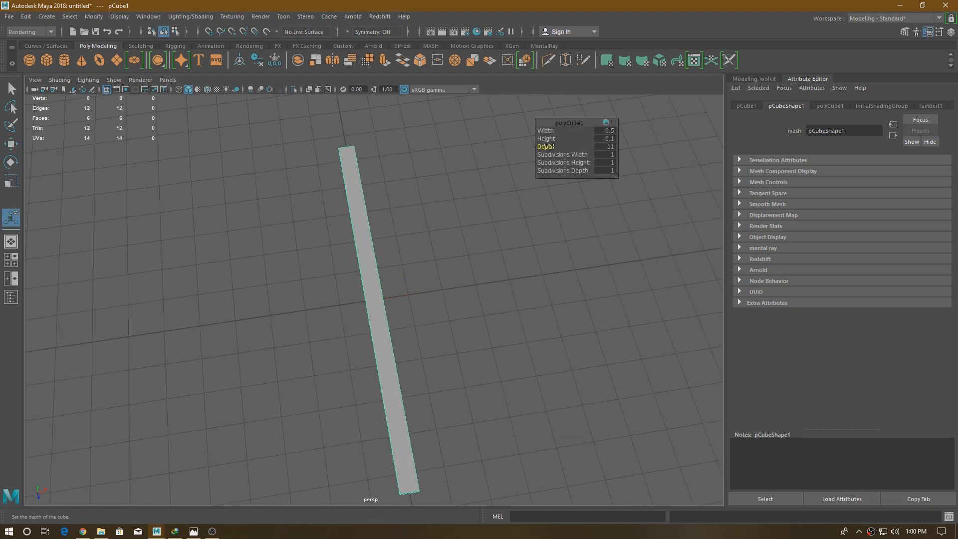
drag(546, 131, 585, 133)
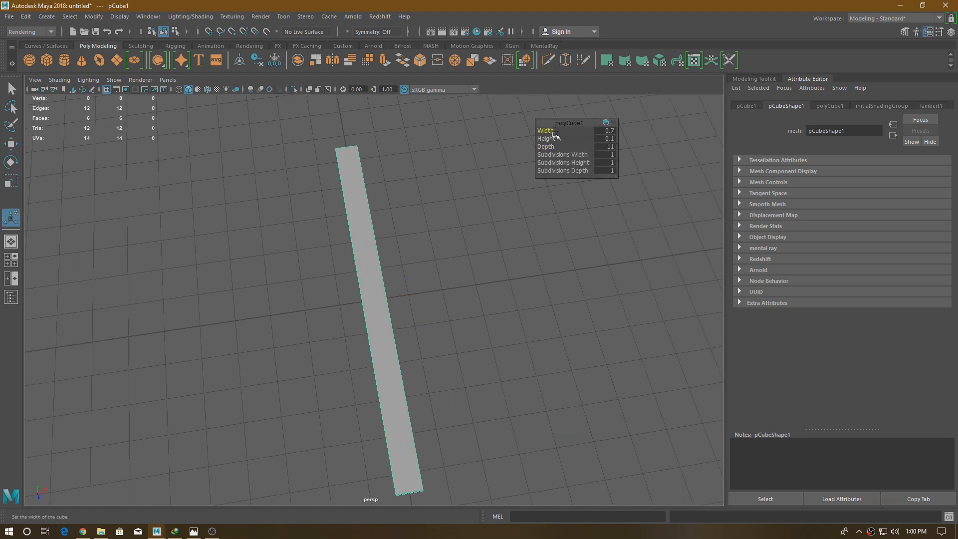
- Select the plank's top face and scale it slightly inward across the width to taper the long edges
key(w)
alt+drag(428, 259, 466, 278)
right_drag(437, 189, 442, 219)
click(414, 290)
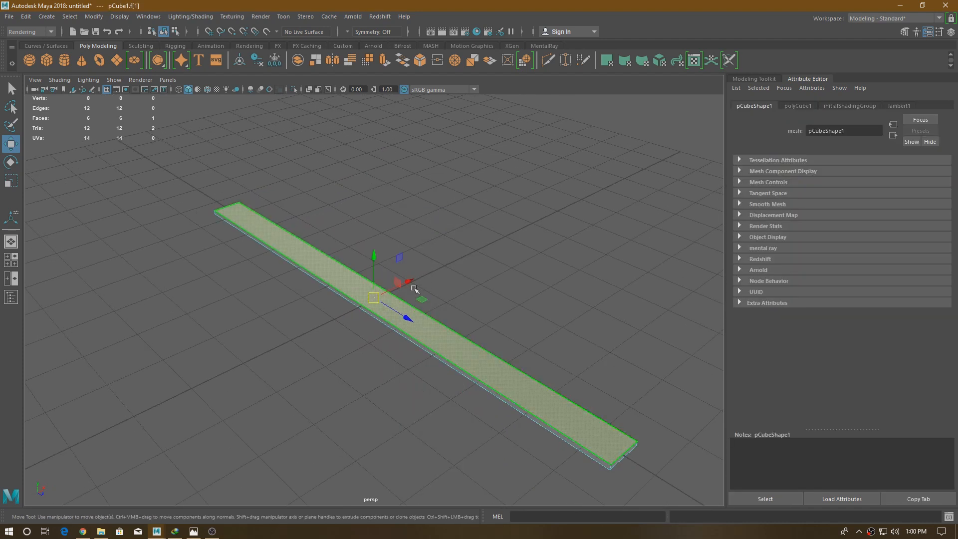
scroll(414, 289, up, 3)
key(r)
drag(410, 280, 405, 280)
key(w)
- Switch to the top view, return to object selection and turn on wireframe on shaded
key(space)
drag(443, 246, 407, 245)
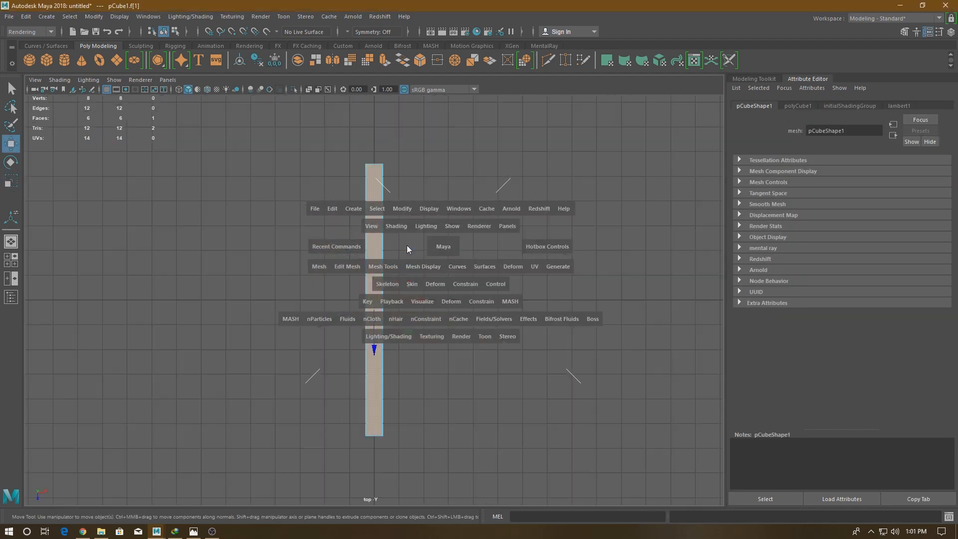
scroll(493, 439, up, 4)
right_drag(463, 230, 507, 216)
click(425, 259)
scroll(426, 259, up, 6)
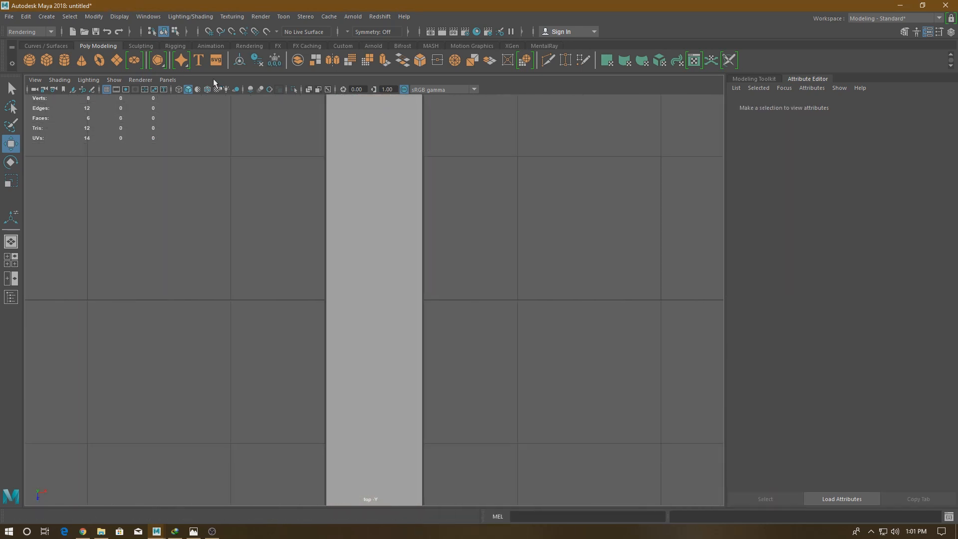
click(208, 90)
scroll(605, 479, up, 6)
- Duplicate the plank and offset the copy 0.7 along X, leaving a very narrow gap beside the original
click(517, 332)
scroll(544, 334, up, 2)
alt+middle_drag(582, 392, 409, 394)
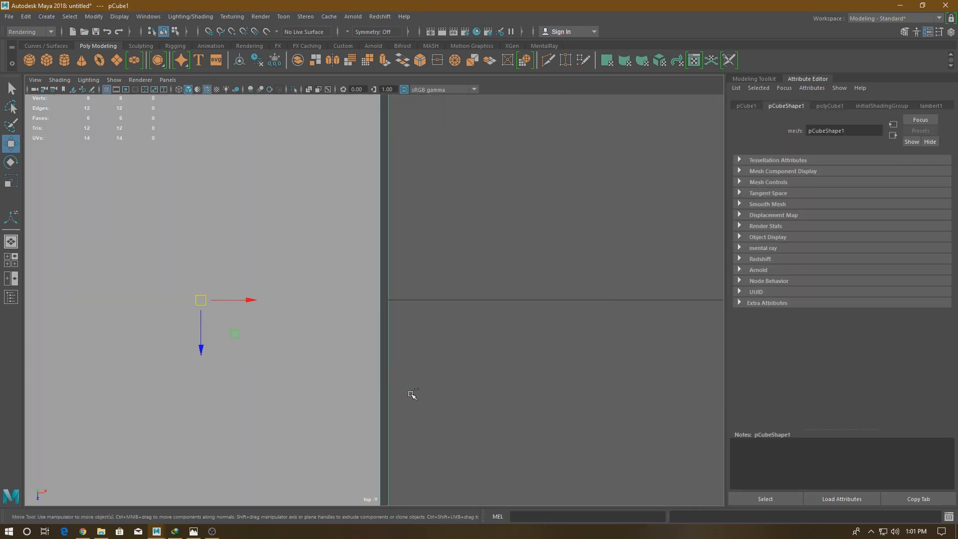
drag(248, 300, 626, 302)
scroll(589, 369, down, 6)
scroll(548, 299, up, 8)
alt+middle_drag(579, 331, 361, 341)
drag(678, 314, 676, 314)
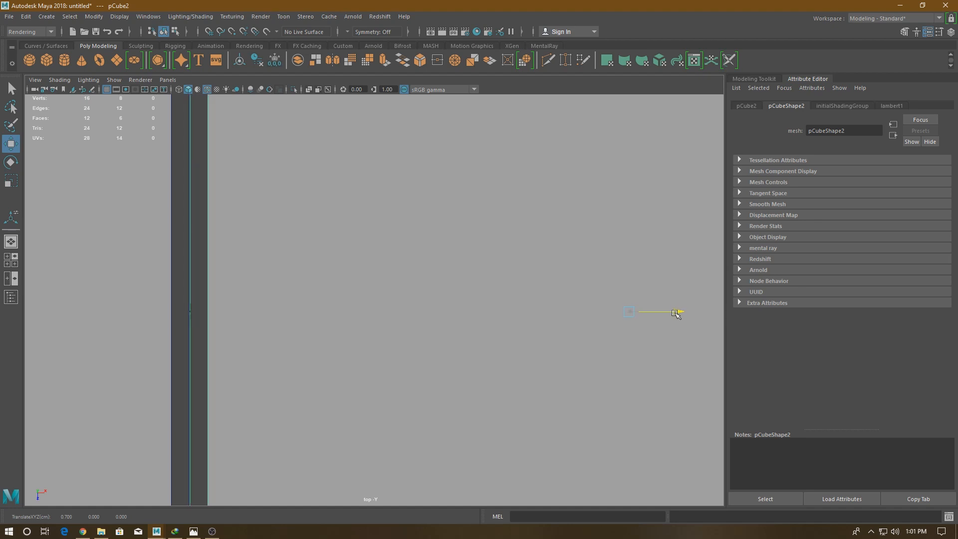
- Repeat the offset duplication until seven planks lie side by side
scroll(543, 332, down, 5)
alt+middle_drag(544, 332, 462, 332)
key(shift+d)
key(shift+d)
key(shift+d)
key(shift+d)
key(shift+d)
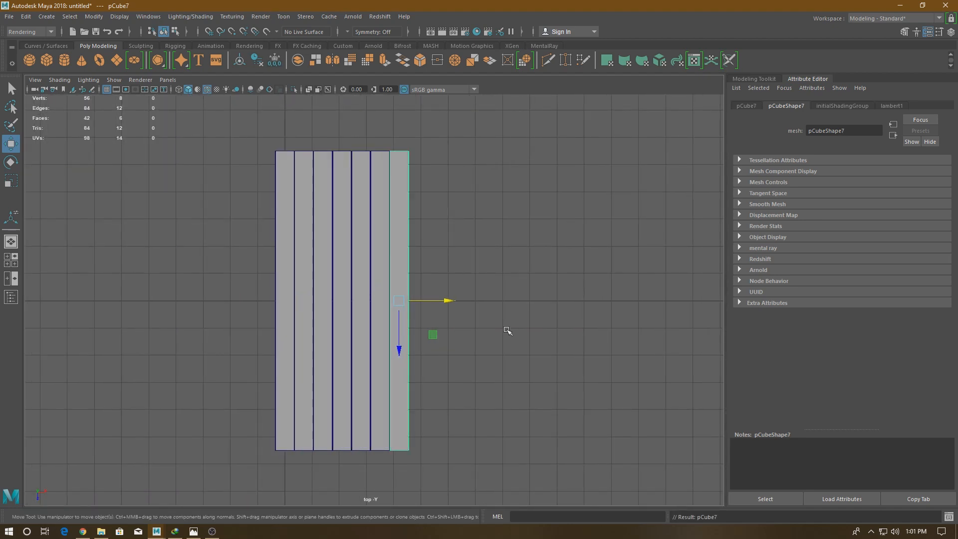
- Select all seven planks in the perspective view and combine them into a single mesh
click(562, 357)
alt+drag(529, 345, 483, 331)
key(space)
drag(468, 366, 425, 369)
scroll(466, 329, down, 5)
drag(621, 283, 334, 319)
shift+right_drag(550, 284, 523, 467)
alt+drag(537, 264, 590, 232)
click(590, 232)
- Create a new polygon cube and position it above the middle of the planks at X 2.152, Y 0.647
scroll(554, 334, up, 2)
alt+middle_drag(554, 339, 460, 379)
alt+drag(460, 378, 471, 349)
click(470, 344)
alt+drag(539, 242, 498, 263)
shift+right_drag(499, 264, 483, 323)
click(492, 294)
alt+drag(477, 322, 541, 299)
drag(298, 371, 304, 268)
- Flatten the new cube into a bar with depth 0.5 and height 0.1
key(t)
alt+right_drag(345, 320, 439, 417)
drag(547, 149, 540, 149)
alt+drag(437, 236, 418, 274)
drag(549, 148, 547, 138)
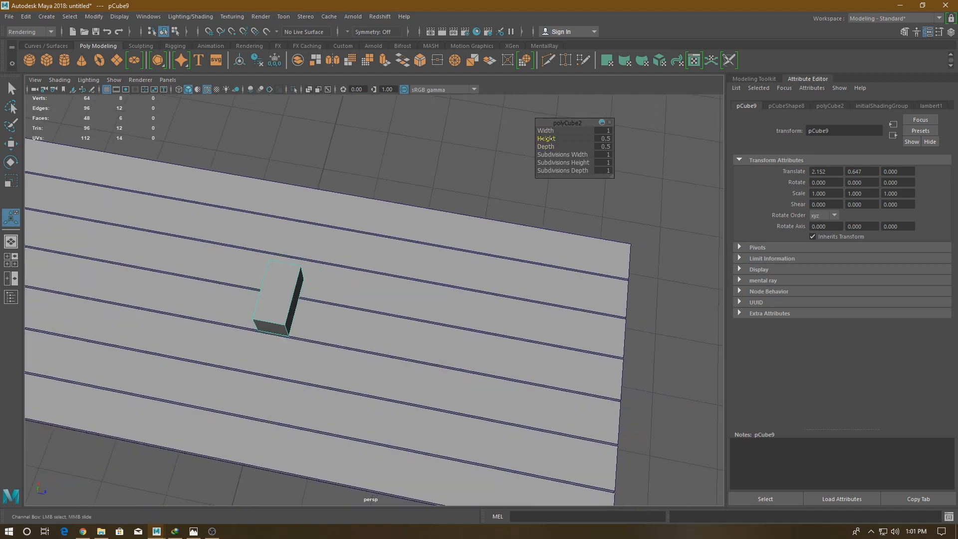
alt+drag(464, 240, 374, 202)
drag(551, 140, 550, 139)
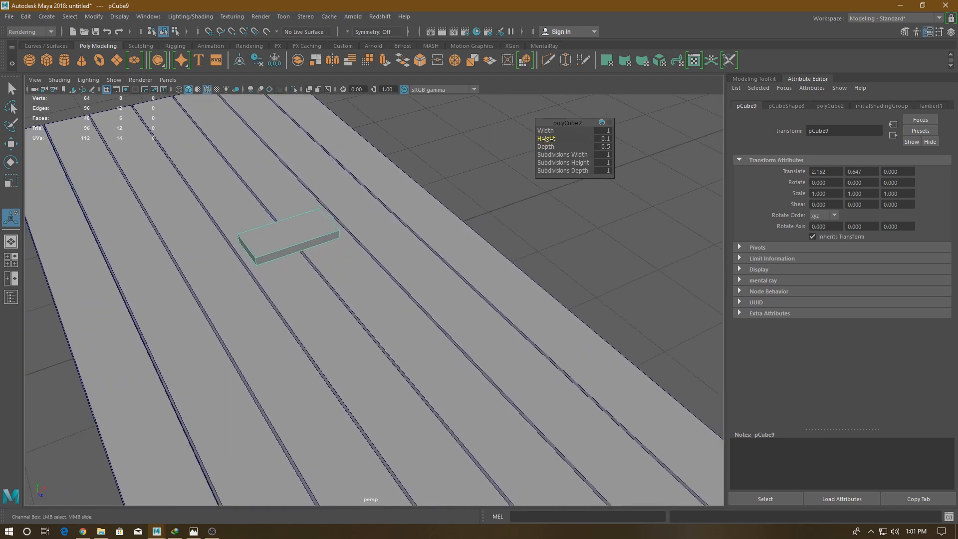
click(606, 139)
text(0.05)
key(Return)
key(Return)
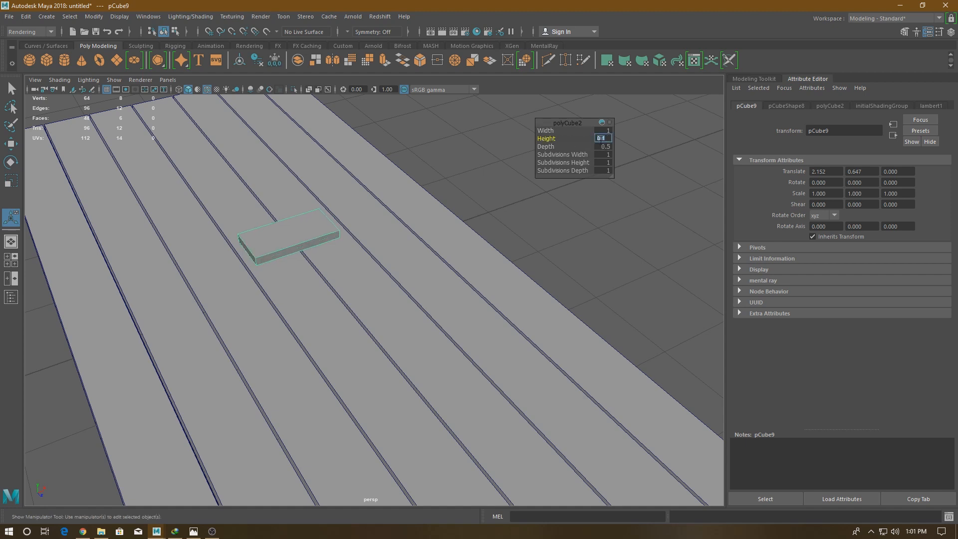
- Increase the bar's width in the top view until it spans all seven planks as a crosspiece
drag(549, 130, 564, 131)
key(space)
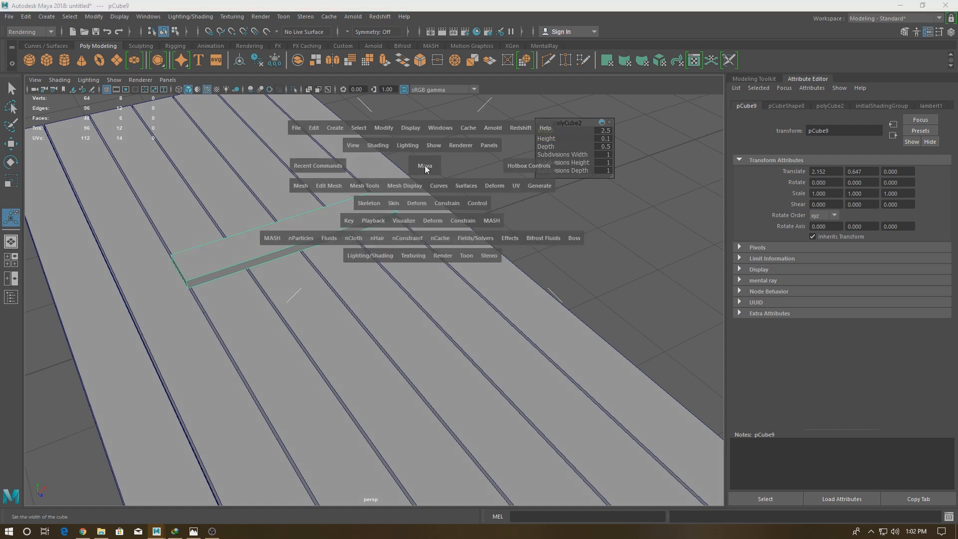
drag(423, 166, 374, 167)
scroll(494, 268, up, 3)
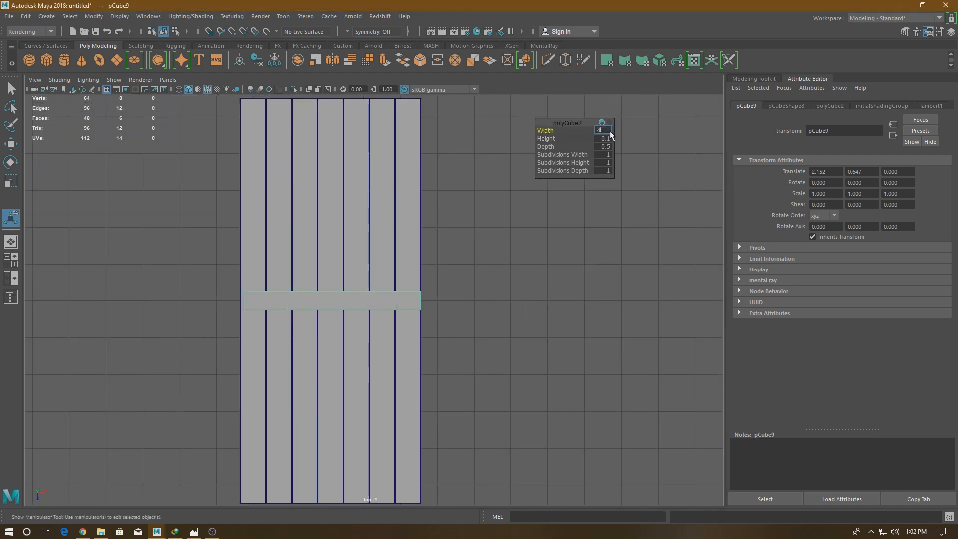
key(w)
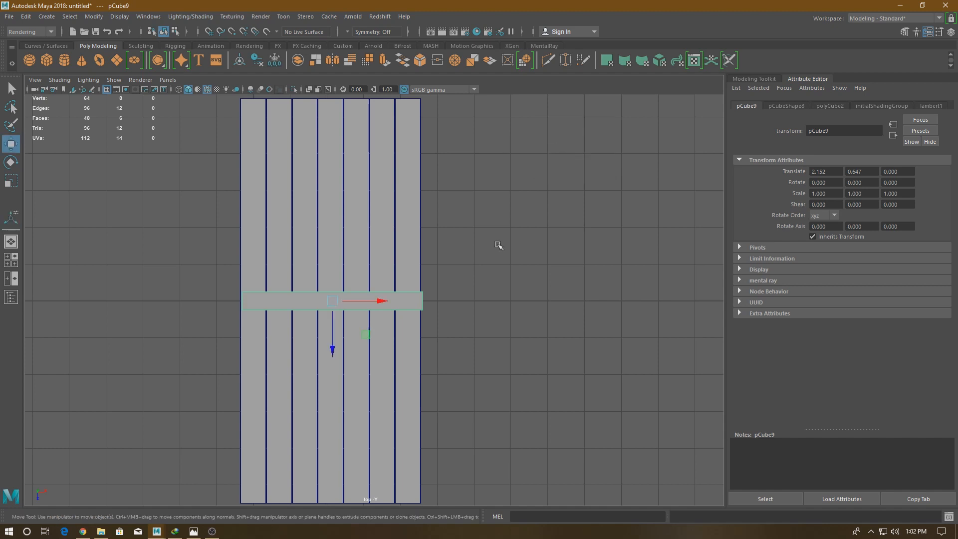
- Place the crosspiece near the planks' lower end at X 2.098, Z 4.575 and scale it to 0.8 along Z
drag(381, 302, 379, 302)
scroll(380, 302, up, 1)
alt+middle_drag(359, 394, 403, 241)
drag(370, 199, 389, 387)
scroll(387, 332, up, 3)
key(r)
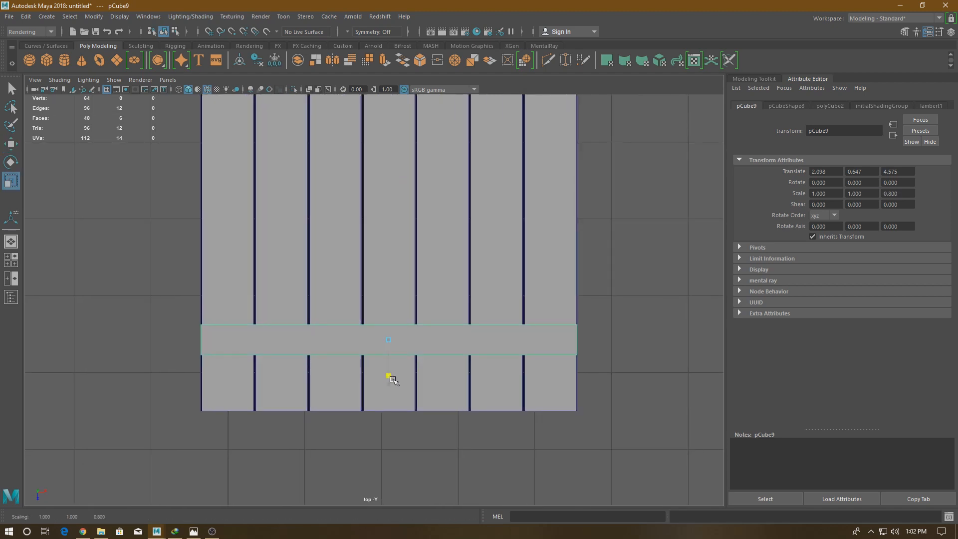
- Select the crosspiece's top face and scale it slightly inward to bevel its edges
right_drag(364, 231, 364, 256)
click(349, 339)
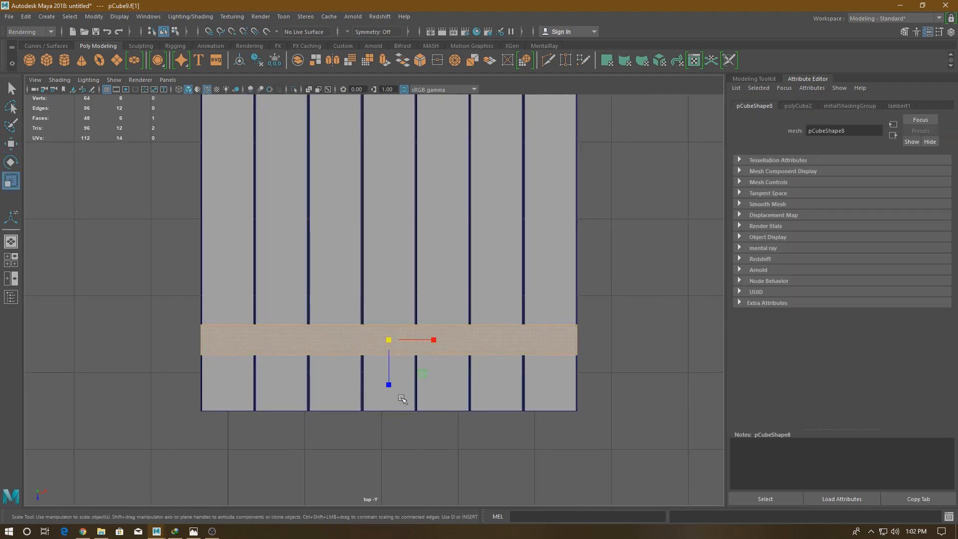
scroll(389, 406, up, 2)
drag(396, 401, 397, 407)
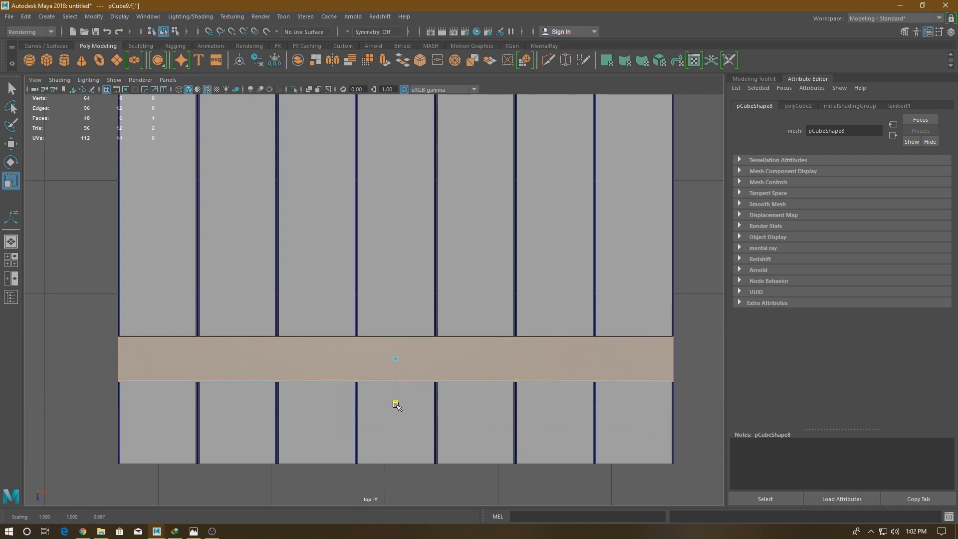
drag(441, 360, 601, 293)
key(ctrl+z)
key(space)
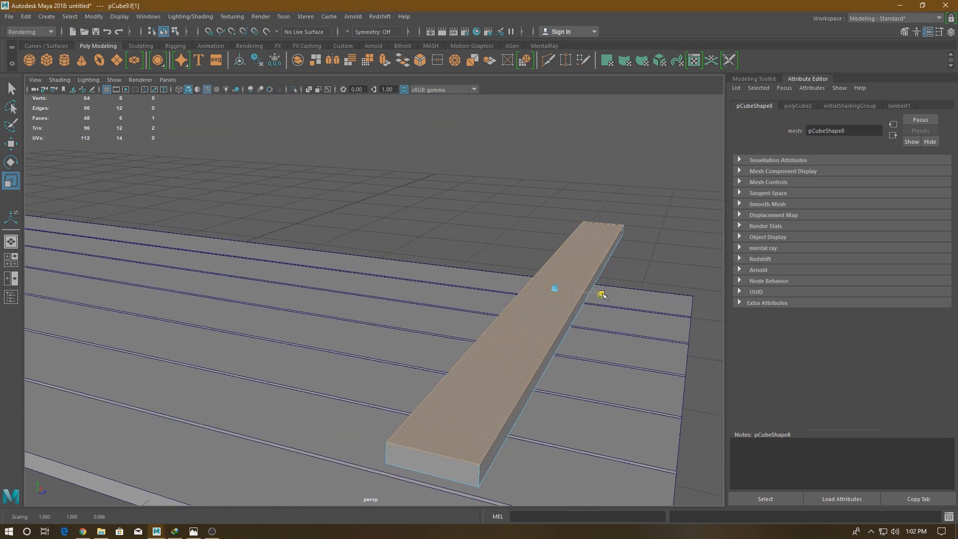
drag(569, 273, 520, 247)
- Adjust the top face's scale along the crosspiece's length so only a thin bevel remains at each end
key(w)
key(space)
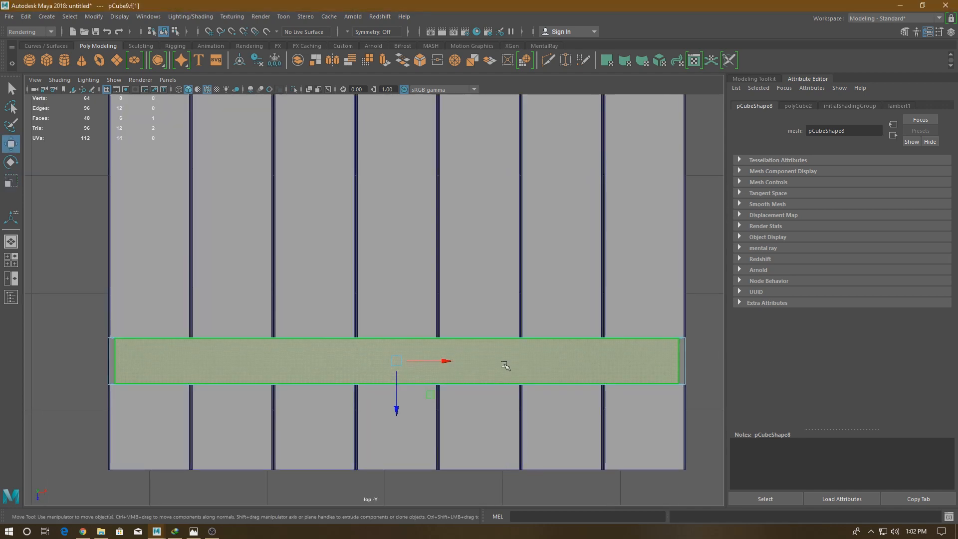
key(r)
drag(447, 360, 448, 361)
key(w)
- Select the crosspiece as an object and lower it onto the surface of the planks at Y 0.051
right_drag(466, 231, 504, 218)
click(674, 293)
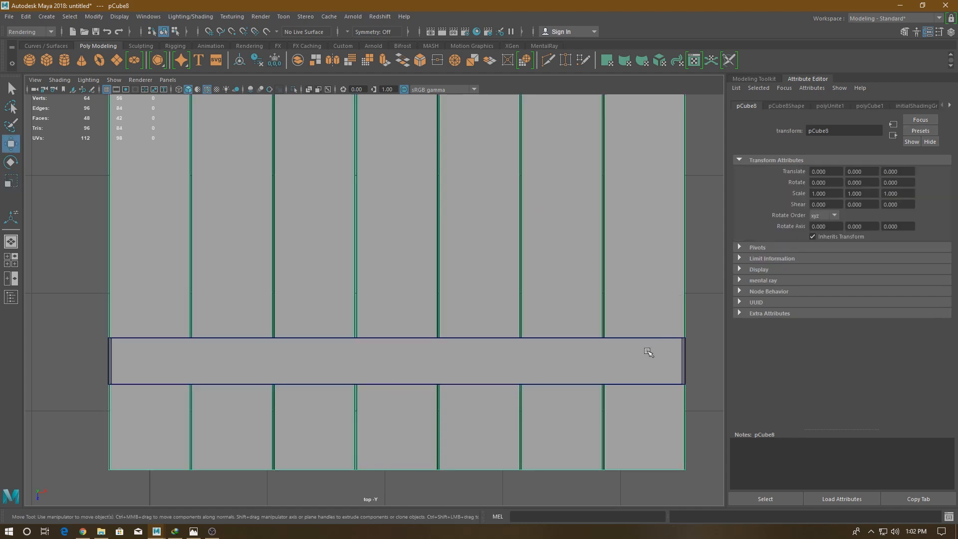
click(648, 353)
key(space)
drag(573, 360, 566, 405)
scroll(500, 357, up, 6)
alt+middle_drag(498, 354, 326, 402)
drag(421, 232, 419, 294)
scroll(456, 409, up, 2)
alt+middle_drag(456, 409, 204, 399)
scroll(637, 439, up, 2)
scroll(478, 366, down, 4)
alt+middle_drag(216, 335, 419, 362)
scroll(419, 362, up, 1)
- Move the crosspiece along Z closer to the lower end of the planks in the top view
key(space)
drag(466, 326, 413, 322)
scroll(428, 368, down, 2)
drag(393, 392, 393, 435)
scroll(392, 436, down, 3)
- Duplicate the crosspiece and place copies just below the planks' middle and near their upper end
key(ctrl+d)
drag(368, 499, 368, 300)
alt+middle_drag(368, 299, 384, 438)
scroll(384, 438, down, 2)
drag(375, 430, 394, 259)
scroll(454, 282, down, 1)
scroll(455, 288, up, 3)
alt+middle_drag(480, 444, 473, 331)
click(514, 300)
shift+right_drag(492, 301, 493, 327)
drag(339, 253, 409, 277)
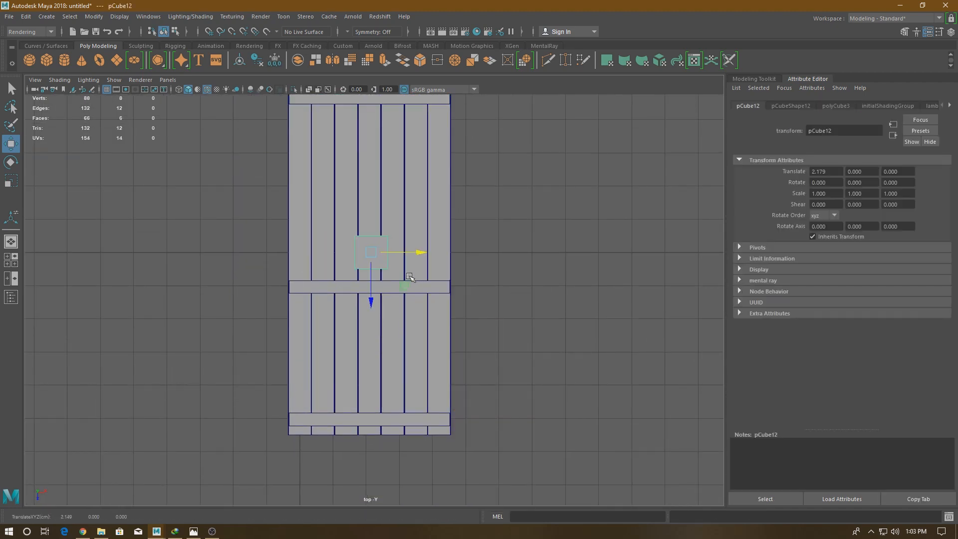
key(Delete)
- Duplicate the middle crosspiece, move the copy to Z 3.55 between the two lower crosspieces and set its Rotate Y to 45
click(369, 288)
drag(370, 336, 371, 419)
key(e)
drag(405, 344, 957, 144)
click(950, 32)
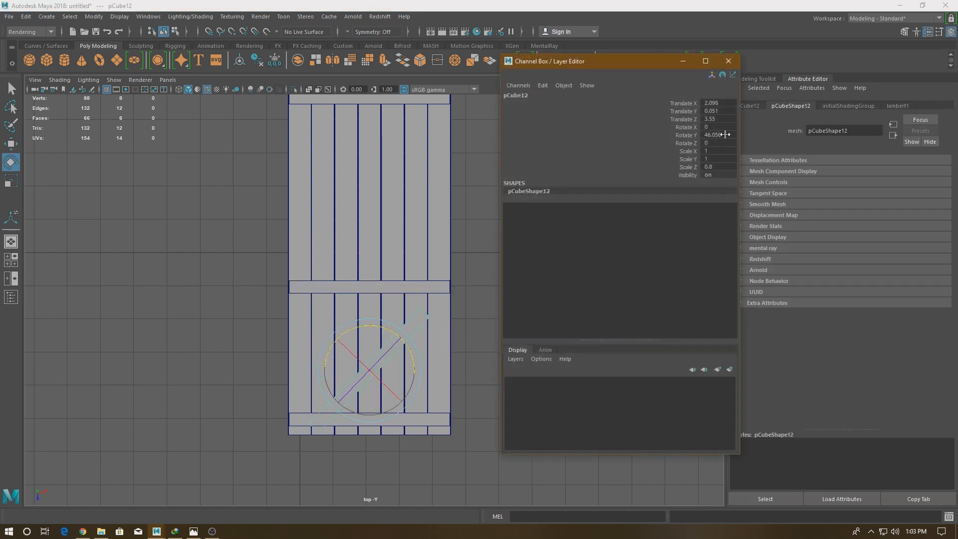
click(727, 61)
- Move the diagonal brace so its lower end sits at the planks' left edge, just above the bottom crosspiece
key(w)
drag(369, 371, 363, 352)
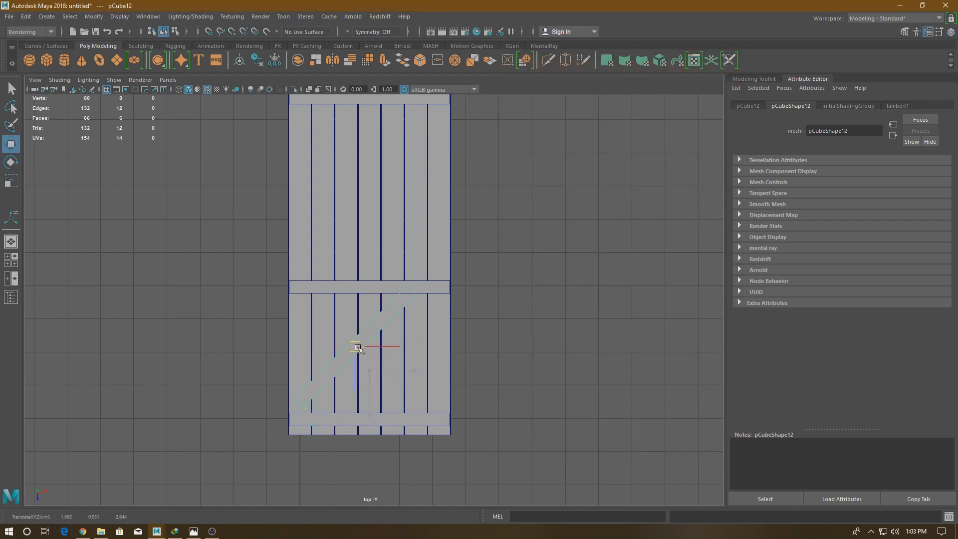
scroll(336, 448, up, 1)
alt+middle_drag(336, 448, 432, 299)
scroll(430, 200, up, 7)
- Move the brace's lower end vertices so that end sits flush with the bottom crosspiece's upper edge
alt+middle_drag(425, 182, 373, 241)
right_drag(355, 231, 313, 232)
drag(308, 254, 334, 293)
drag(335, 329, 326, 352)
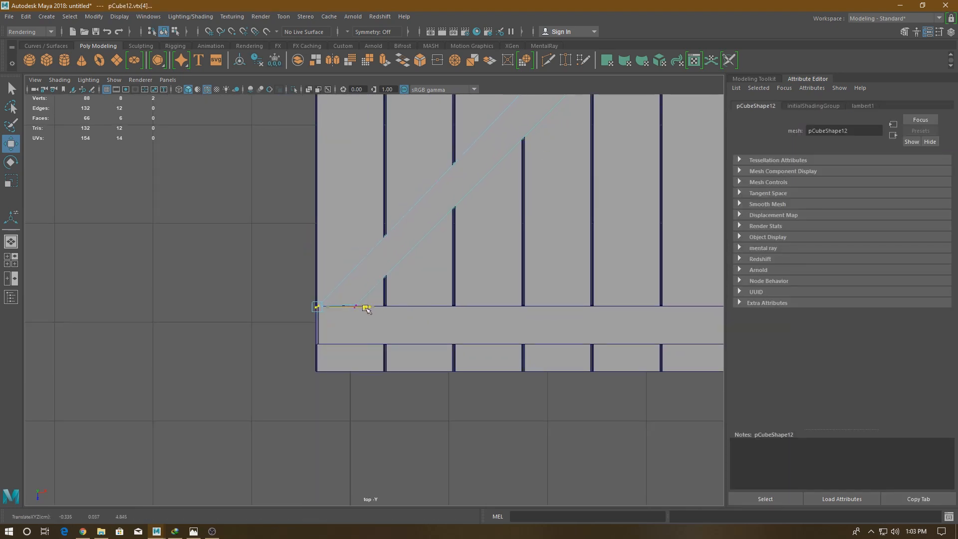
drag(371, 314, 358, 302)
drag(356, 357, 363, 359)
- Extend the brace's upper end vertices to the right corner under the middle crosspiece and align them with its lower edge
alt+middle_drag(650, 115, 283, 486)
alt+right_drag(283, 487, 394, 398)
alt+middle_drag(394, 398, 404, 353)
drag(351, 304, 508, 320)
key(ctrl+z)
shift+drag(253, 257, 443, 278)
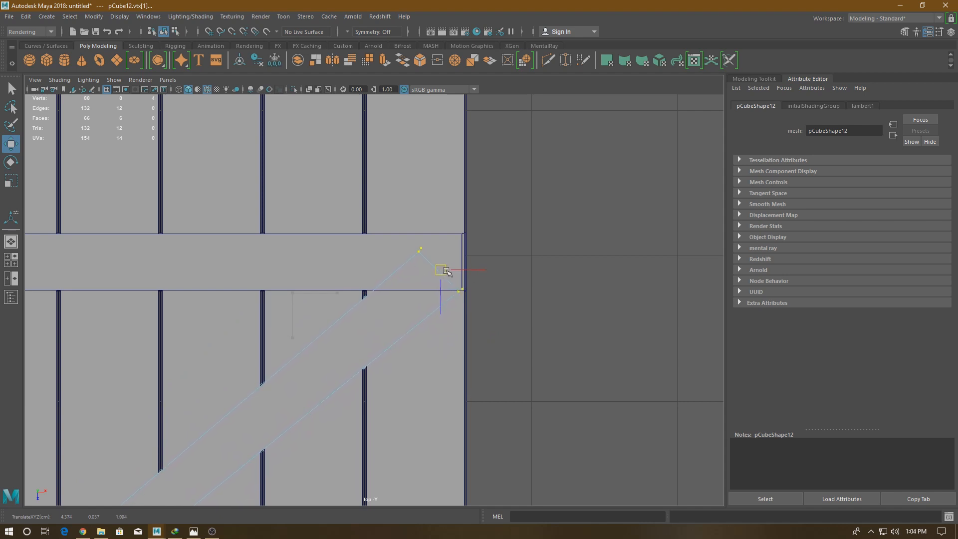
click(421, 250)
drag(420, 303, 435, 268)
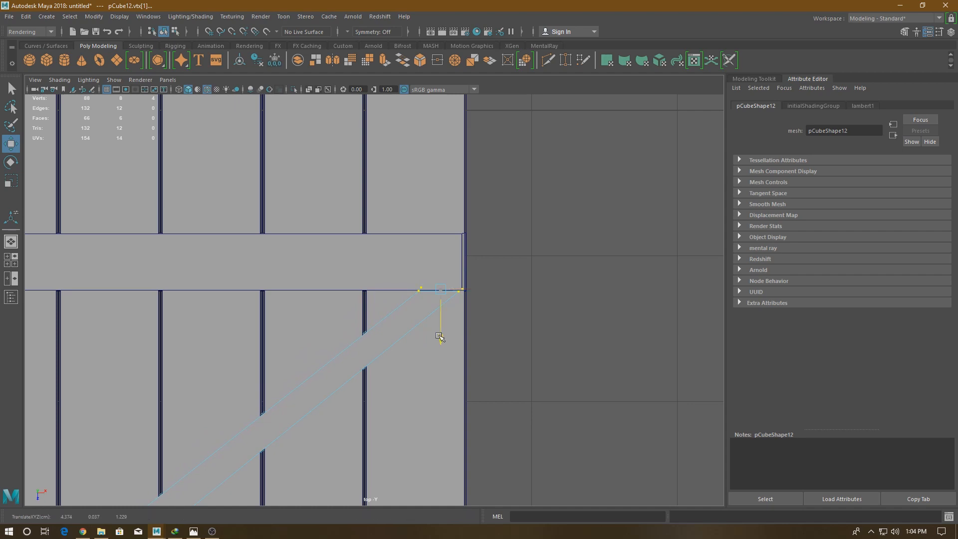
- Return the brace to object mode, deselect it and check the door in the perspective view
right_drag(529, 275, 577, 216)
click(577, 216)
key(space)
key(space)
scroll(545, 328, down, 4)
alt+drag(503, 266, 429, 217)
alt+middle_drag(430, 217, 570, 318)
scroll(570, 318, up, 2)
click(454, 197)
alt+middle_drag(454, 197, 329, 216)
- Combine all planks, crosspieces and the diagonal brace into a single mesh
click(525, 187)
drag(492, 112, 278, 505)
shift+right_drag(408, 283, 413, 433)
click(479, 384)
scroll(474, 349, down, 4)
mouse_move(429, 319)
alt+mouse_down()
mouse_move(470, 259)
mouse_move(459, 314)
mouse_move(432, 353)
mouse_move(421, 328)
alt+mouse_up()
scroll(432, 353, up, 3)
scroll(433, 353, up, 2)
click(445, 327)
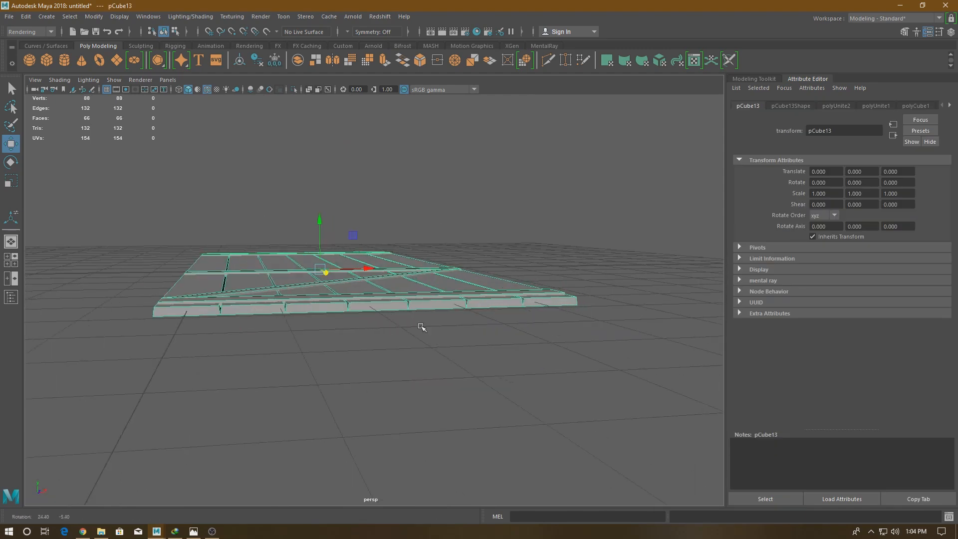
click(539, 260)
scroll(501, 196, down, 3)
alt+drag(541, 270, 450, 218)
shift+right_drag(451, 218, 452, 245)
scroll(380, 264, up, 2)
drag(299, 315, 388, 306)
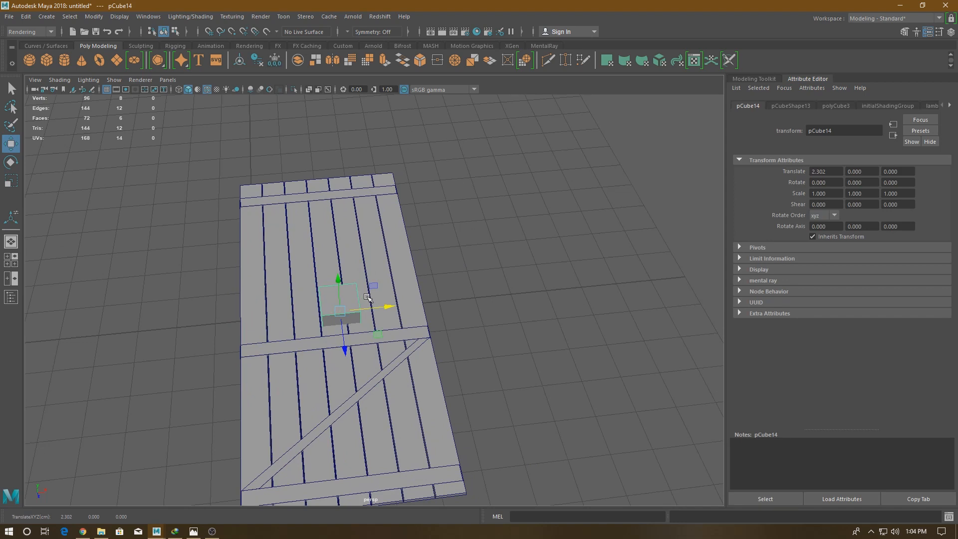
key(Delete)
- Create a polygon plane and move it over the planks above the middle crosspiece, snapped to X 2, Z -2
shift+right_drag(302, 256, 327, 270)
drag(247, 290, 235, 235)
drag(290, 267, 363, 261)
scroll(372, 300, up, 2)
key(space)
drag(378, 343, 341, 341)
scroll(319, 215, up, 4)
alt+middle_drag(299, 224, 335, 368)
key(super)
key(Escape)
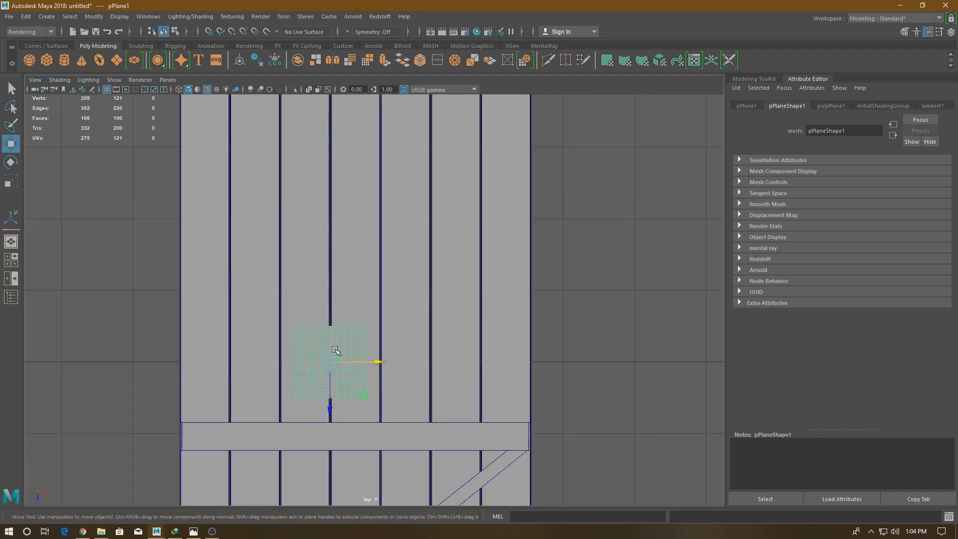
drag(340, 368, 365, 246)
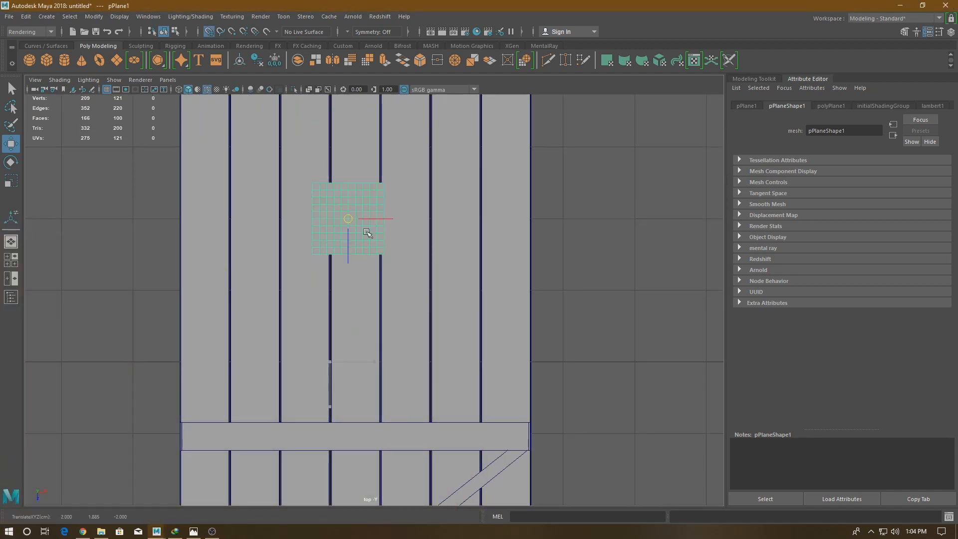
- Set the plane's width and height subdivisions to 1
scroll(422, 354, down, 2)
alt+middle_drag(421, 324, 428, 394)
scroll(429, 384, up, 1)
key(t)
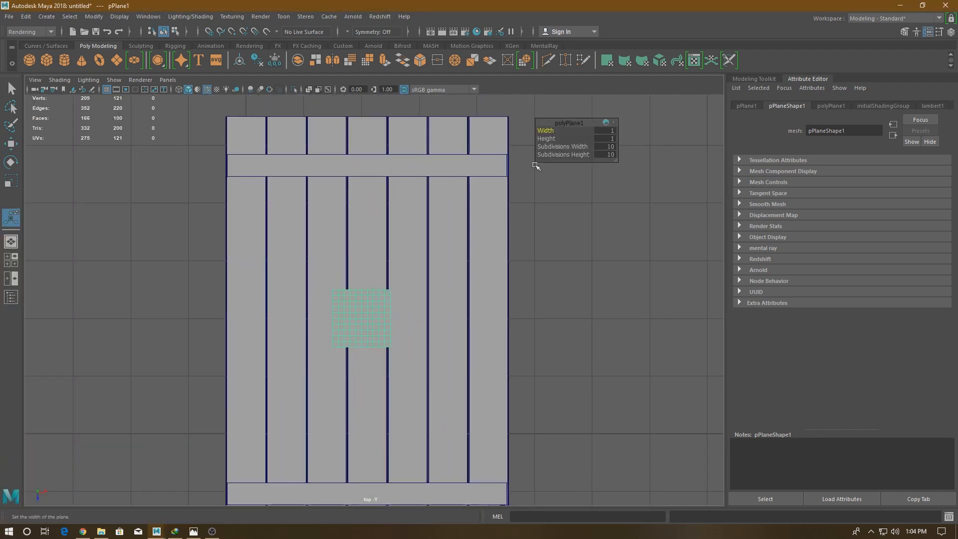
key(Tab)
text(1)
- Set the plane's width and height to 3 and move it to X 2.147, Z -2.545 between the two upper crosspieces
key(Tab)
text(1)
key(Return)
key(Tab)
text(3)
key(Tab)
text(3w)
drag(411, 320, 424, 323)
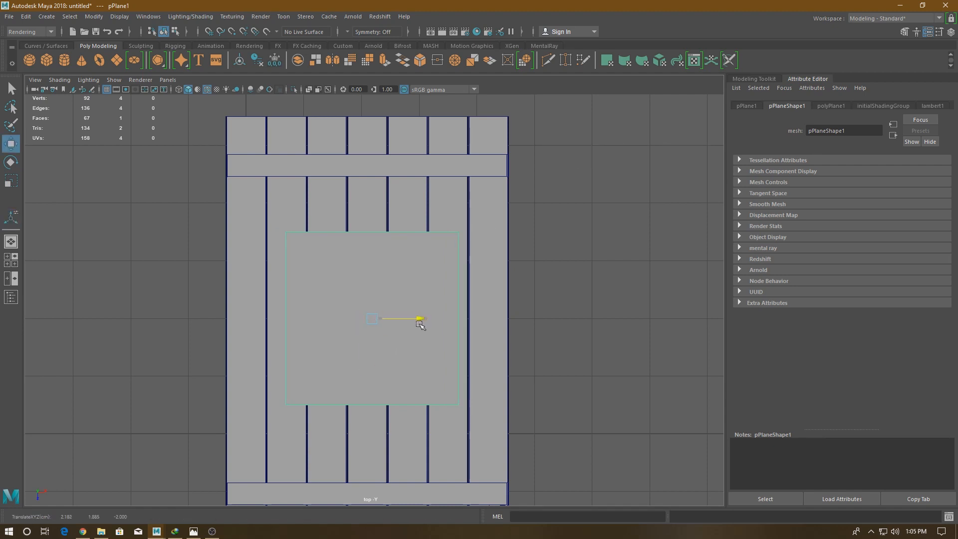
drag(367, 376, 367, 344)
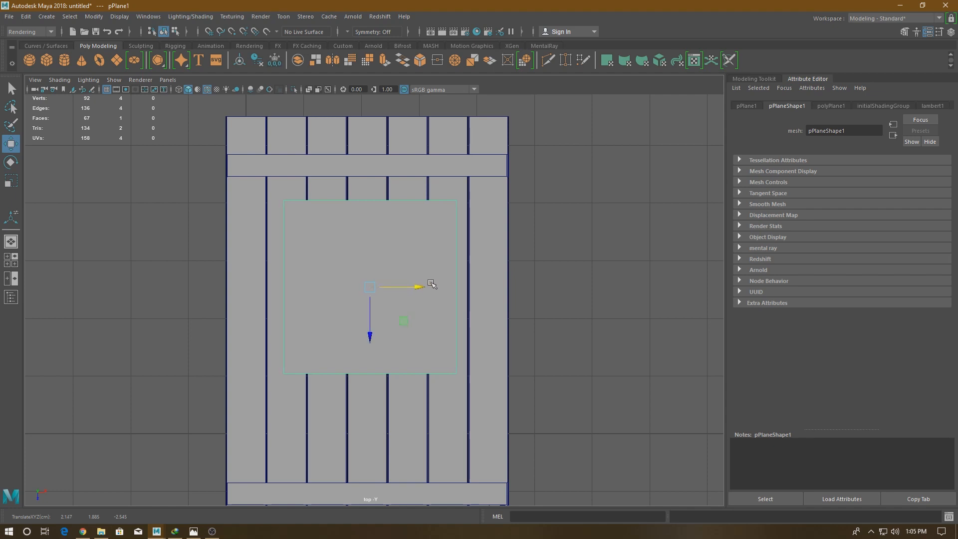
- Resize the plane to 2.5 by 2.5 and set its width and height subdivisions to 2
key(t)
drag(545, 128, 599, 134)
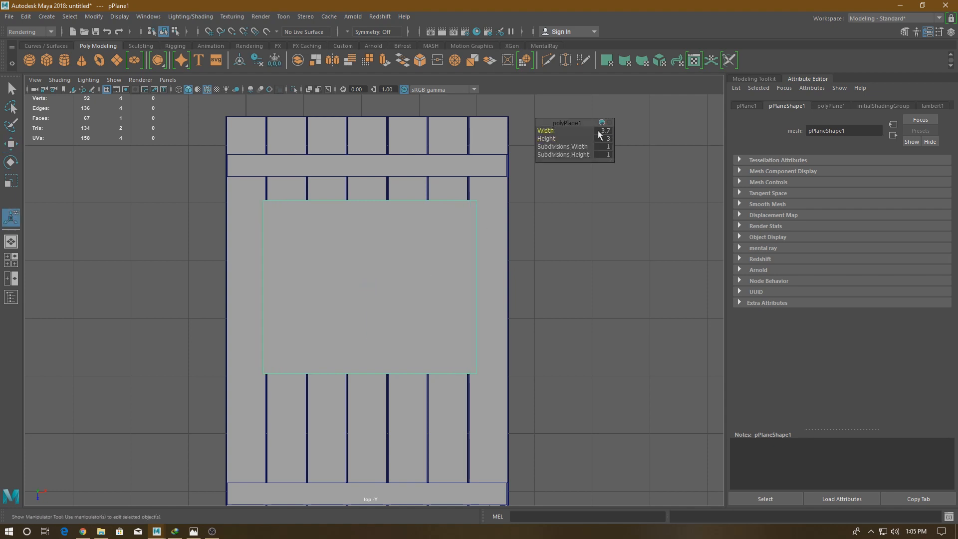
key(Return)
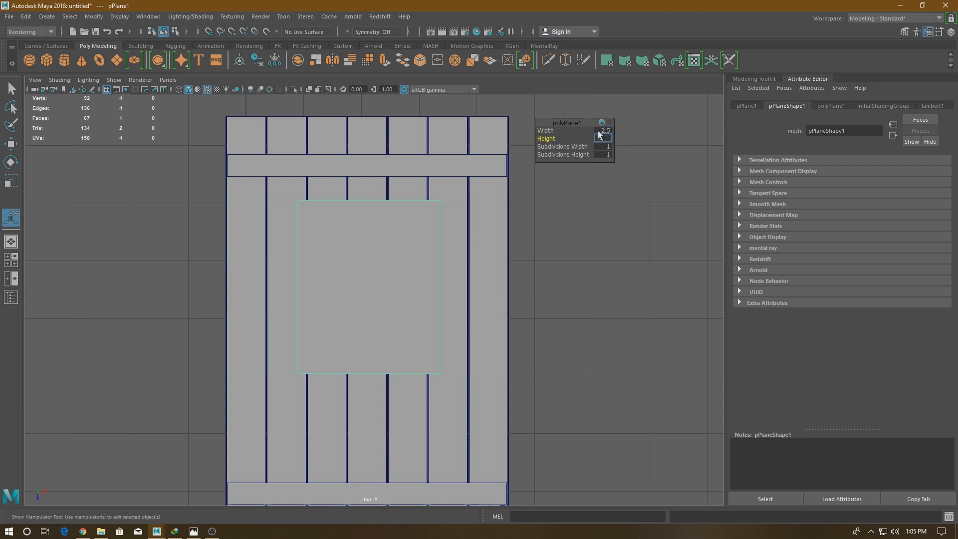
text(2.5)
key(Return)
drag(566, 147, 574, 147)
drag(566, 155, 579, 156)
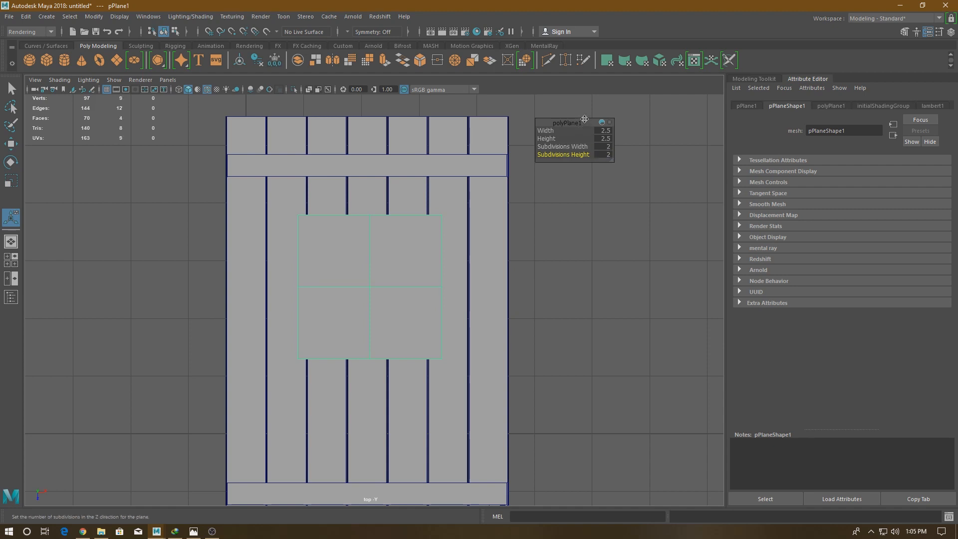
- Bevel the plane's inner cross edges with a fraction of 0.05 to form the window's crossbars
key(w)
right_drag(370, 253, 368, 213)
click(349, 286)
shift+right_drag(392, 297, 455, 277)
drag(554, 130, 552, 131)
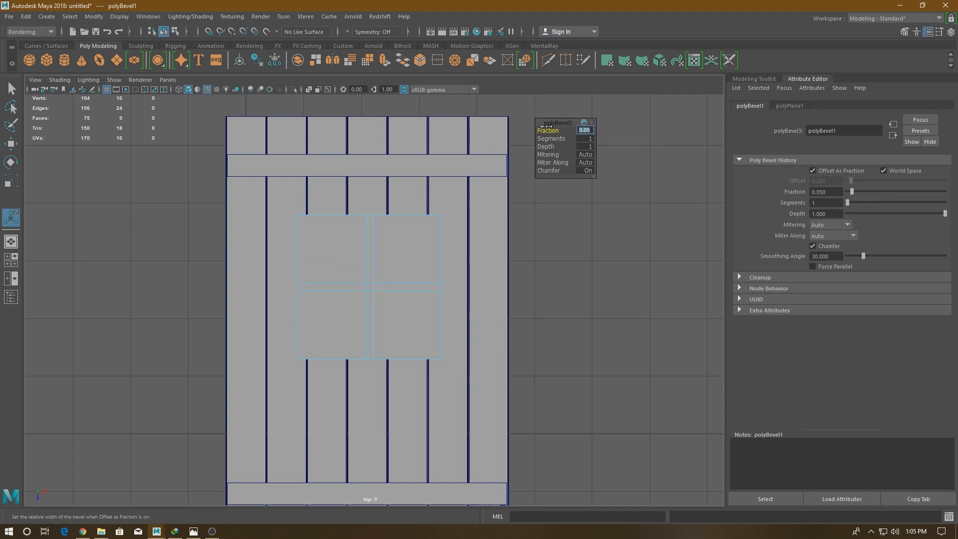
key(w)
- Extrude the plane's border edges and scale them slightly outward to form the window's outer frame
right_click(371, 256)
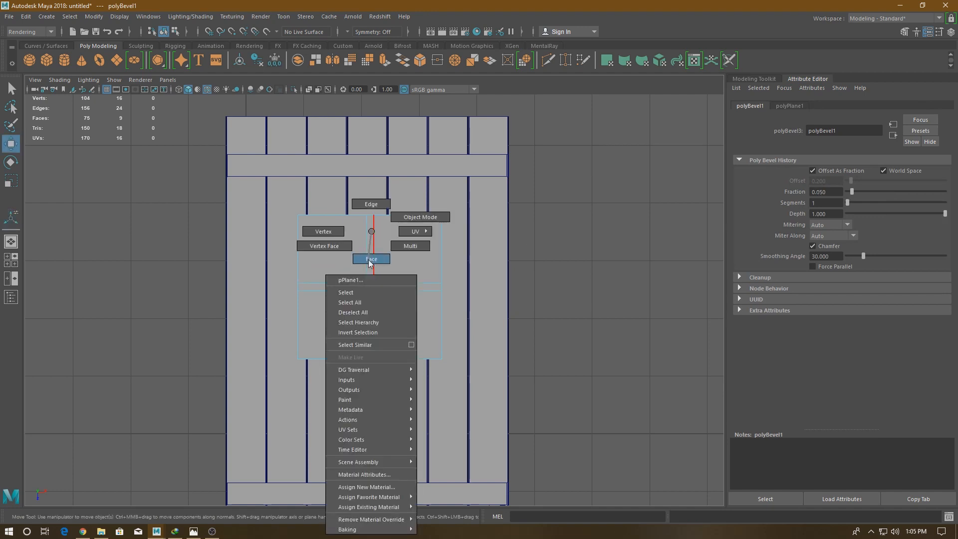
click(421, 217)
shift+right_drag(330, 236, 336, 203)
key(w)
key(r)
key(w)
- Select the four large pane faces of the window plane
right_drag(368, 231, 368, 260)
click(349, 258)
shift+click(396, 261)
shift+click(402, 312)
shift+click(358, 320)
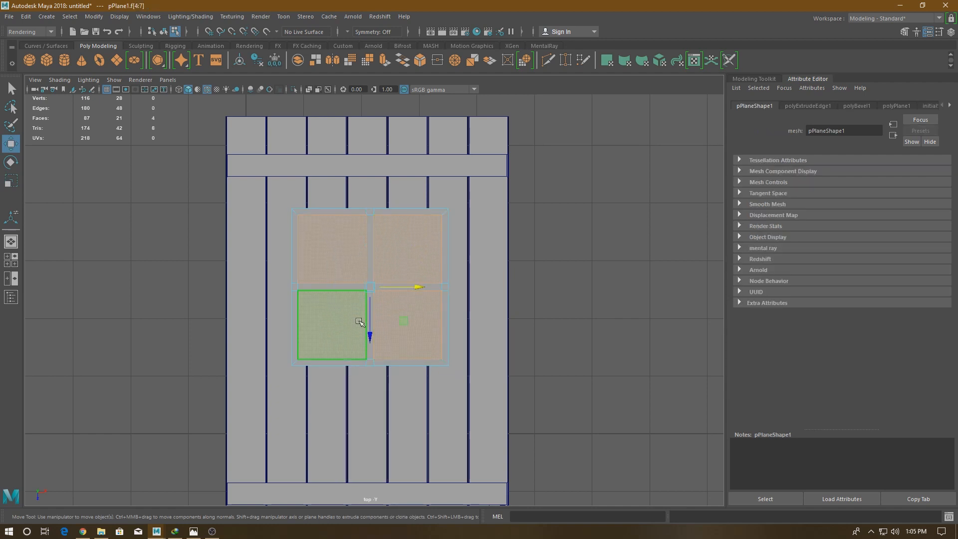
- Select the window's outer frame and crossbar faces and extrude them upward to give them thickness
scroll(361, 349, up, 1)
key(space)
drag(365, 430, 361, 384)
alt+drag(355, 334, 425, 173)
right_drag(424, 173, 426, 151)
right_drag(348, 194, 353, 216)
click(340, 201)
shift+double_click(327, 211)
click(400, 188)
click(334, 206)
shift+double_click(324, 212)
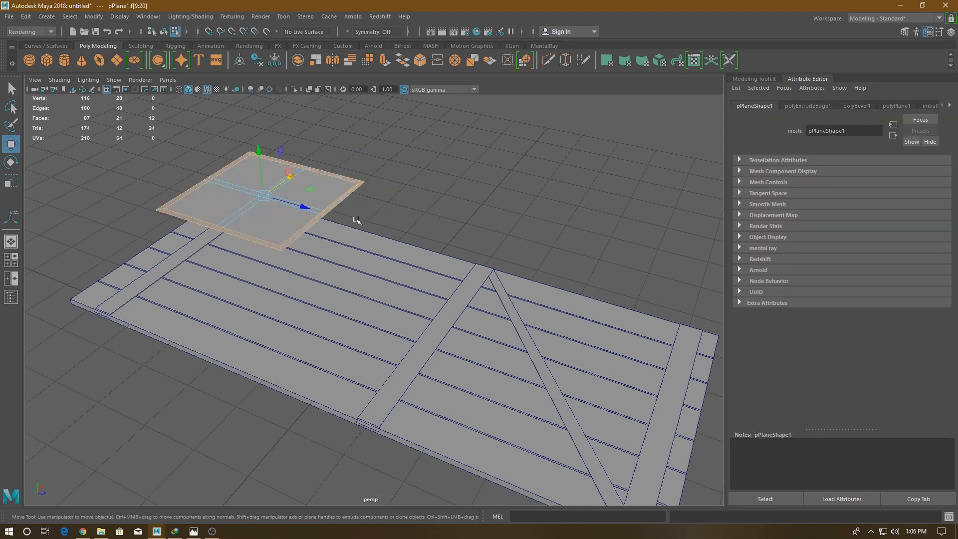
key(t)
key(ctrl+z)
shift+double_click(325, 211)
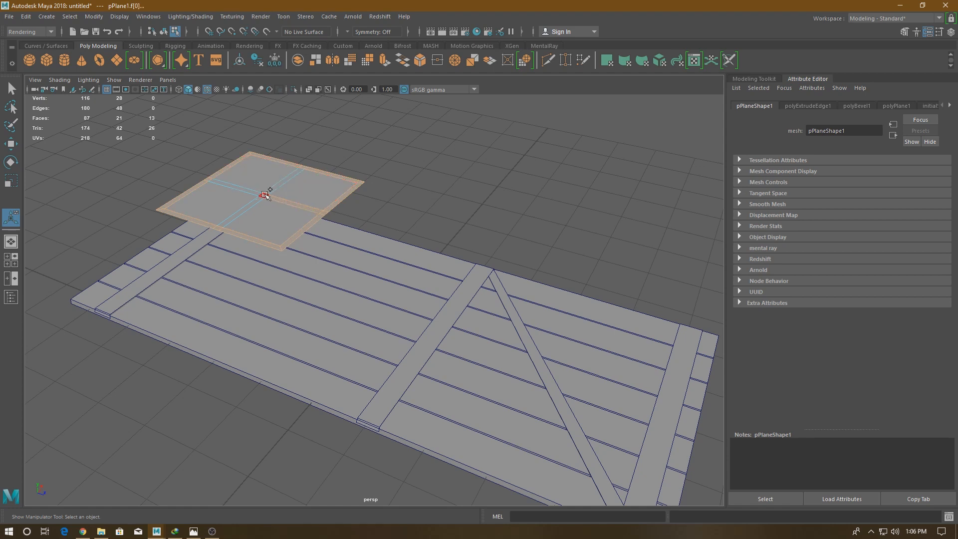
key(ctrl+e)
drag(290, 172, 290, 168)
key(w)
- Return the window to object mode and lower it onto the upper planks at about Y 0.08
right_drag(372, 146, 440, 133)
click(409, 163)
key(space)
drag(408, 163, 399, 209)
alt+right_drag(357, 261, 424, 209)
alt+middle_drag(438, 144, 302, 246)
click(306, 213)
alt+right_drag(339, 262, 302, 256)
key(4)
mouse_move(351, 212)
mouse_down()
mouse_move(352, 353)
mouse_move(360, 310)
mouse_move(325, 312)
mouse_up()
key(space)
click(439, 240)
key(6)
key(space)
alt+right_drag(440, 279, 449, 248)
key(space)
drag(450, 248, 446, 214)
click(325, 252)
drag(307, 218, 309, 220)
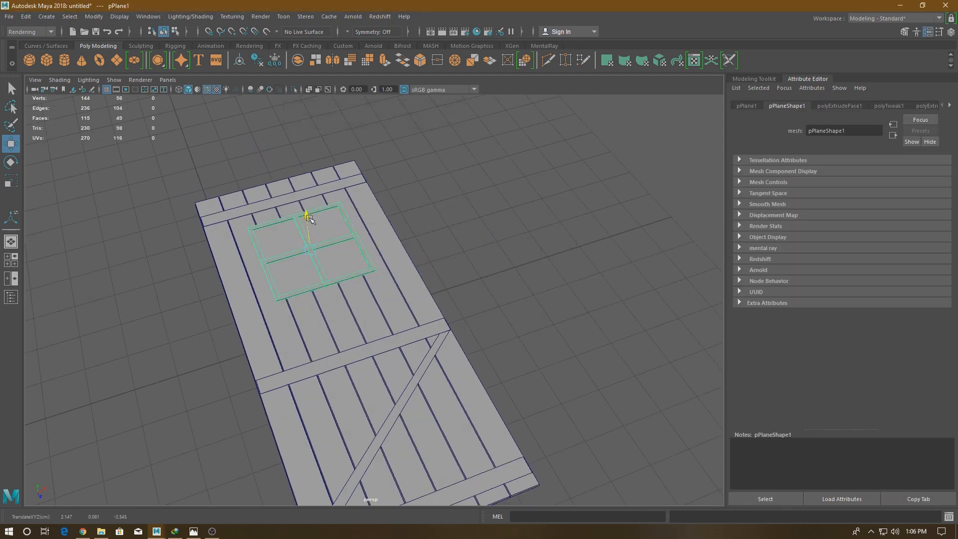
- Create a new polygon plane in the top view and switch the display to wireframe
click(463, 203)
alt+drag(463, 203, 418, 240)
drag(487, 204, 320, 319)
shift+right_drag(389, 283, 377, 461)
click(501, 283)
alt+drag(500, 283, 393, 319)
key(space)
alt+middle_drag(394, 319, 398, 249)
alt+middle_drag(405, 297, 397, 243)
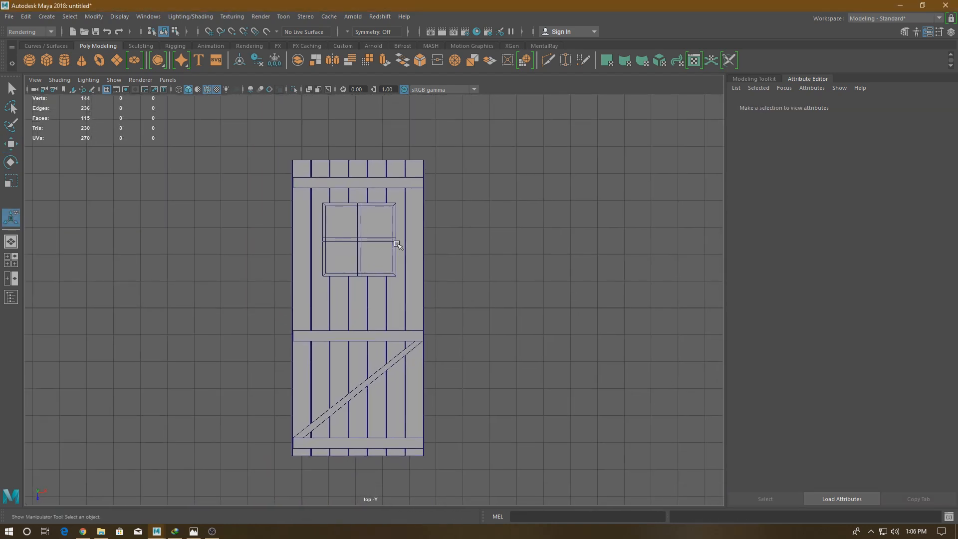
shift+right_drag(462, 225, 409, 307)
key(w)
key(4)
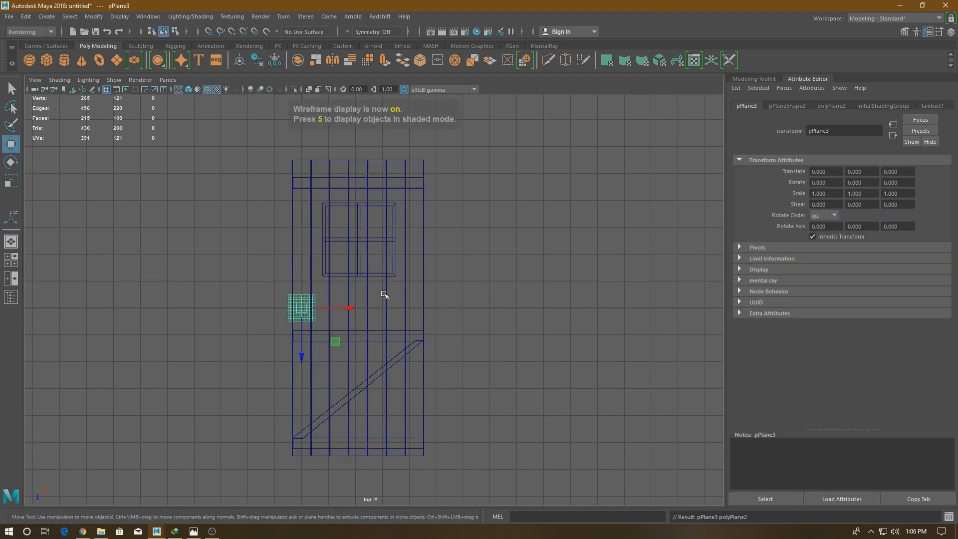
- Set the new plane's width and height subdivisions to 1
key(t)
click(563, 146)
key(w)
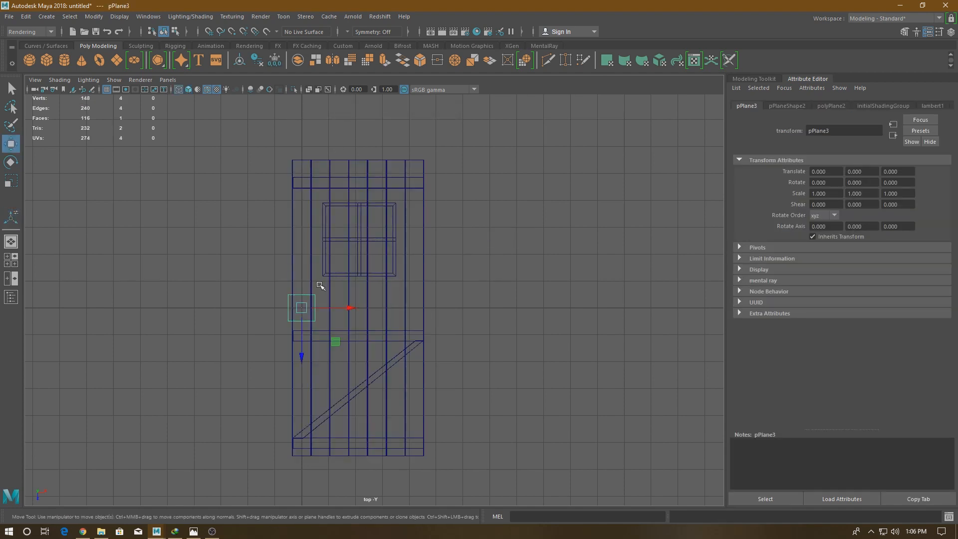
- Move the new plane to the door's upper left corner, at X 0.148, aligning its edges with the planks' outer edges
drag(304, 340, 319, 218)
key(f)
scroll(337, 228, down, 7)
alt+middle_drag(336, 228, 277, 243)
scroll(279, 246, up, 2)
drag(344, 324, 383, 322)
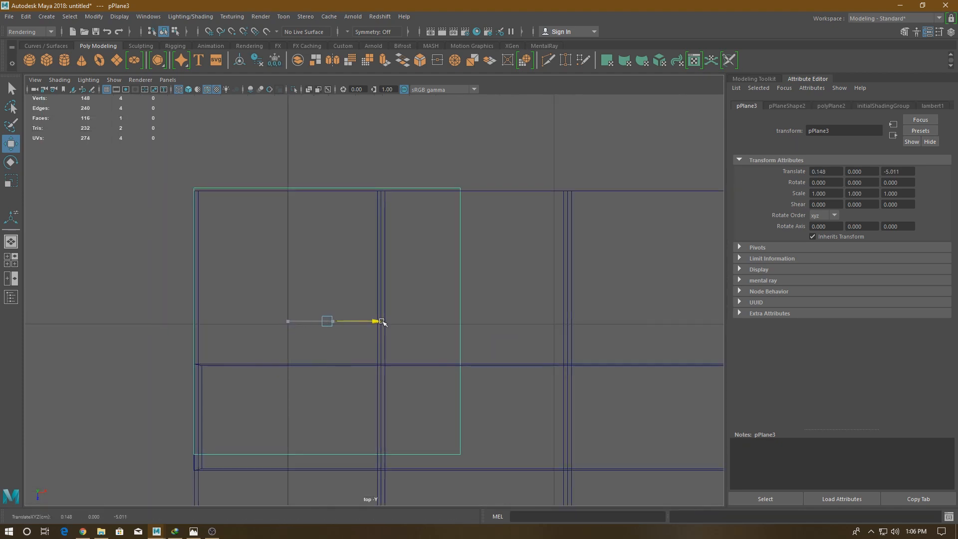
drag(327, 372, 329, 376)
- Move the new plane's right-hand vertices out to the planks' right edge
scroll(349, 361, down, 2)
alt+middle_drag(400, 318, 300, 282)
right_drag(314, 226, 275, 224)
drag(282, 166, 371, 411)
alt+middle_drag(408, 338, 118, 214)
drag(92, 156, 721, 167)
alt+middle_drag(650, 223, 301, 465)
drag(375, 398, 462, 405)
alt+right_drag(559, 452, 434, 473)
alt+middle_drag(434, 473, 435, 444)
alt+right_drag(436, 444, 566, 432)
drag(462, 255, 464, 255)
- Move the new plane's lower vertices down to about Z 5.5, flush with the planks' bottom edge
alt+right_drag(614, 412, 492, 428)
alt+middle_drag(492, 428, 540, 336)
drag(511, 363, 238, 210)
alt+middle_drag(431, 481, 410, 320)
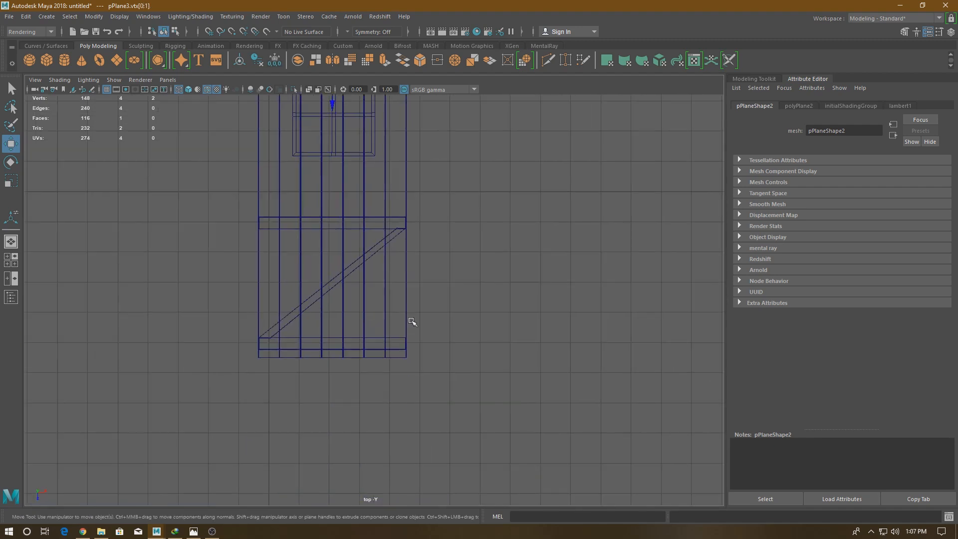
scroll(334, 408, up, 5)
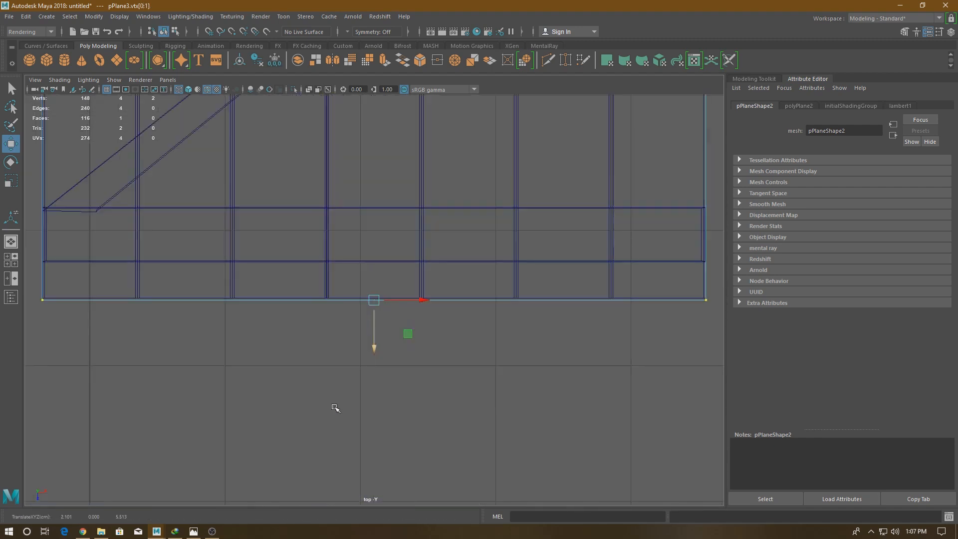
drag(372, 341, 373, 340)
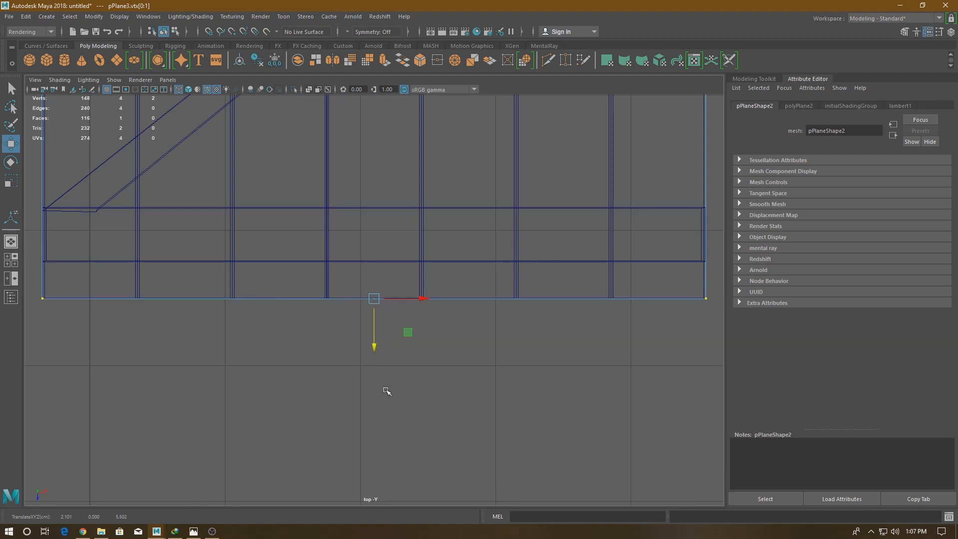
- Examine how the new plane lines up with the plank door in perspective and front views
alt+right_drag(388, 391, 544, 100)
alt+middle_drag(545, 100, 483, 258)
right_drag(483, 257, 519, 211)
click(520, 211)
key(space)
key(space)
click(382, 390)
alt+drag(381, 390, 432, 331)
key(6)
drag(500, 207, 294, 403)
click(385, 404)
alt+right_drag(385, 404, 492, 470)
click(443, 349)
alt+right_drag(449, 364, 465, 432)
alt+drag(465, 432, 339, 370)
click(339, 370)
click(332, 354)
key(space)
key(space)
alt+right_drag(335, 374, 308, 439)
alt+middle_drag(308, 439, 336, 380)
drag(293, 344, 333, 409)
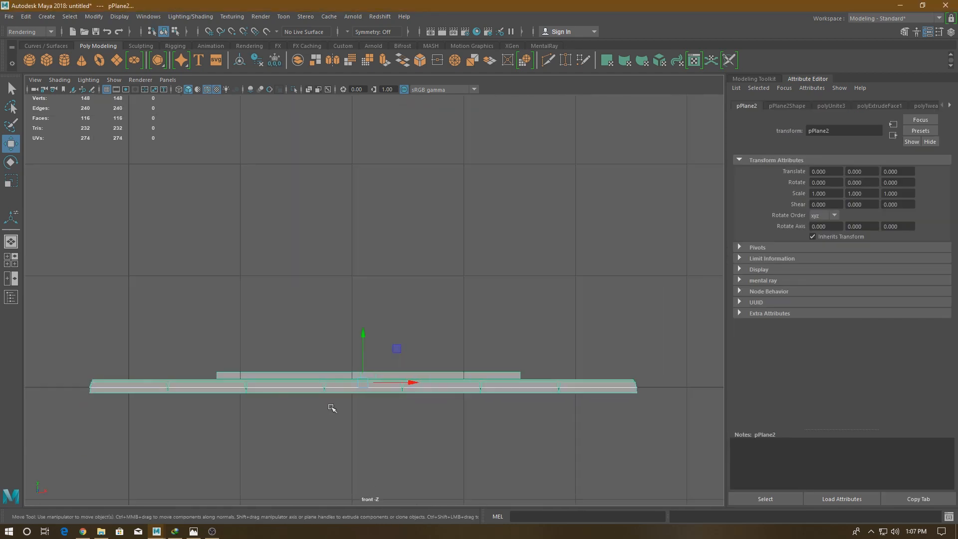
drag(364, 334, 366, 329)
click(197, 321)
key(ctrl+z)
key(ctrl+z)
- Raise only the plank door to Y 0.054 so that it sits above the flat plane
click(148, 370)
click(374, 388)
drag(364, 335, 366, 329)
- Delete the construction history and rename the plank door mesh to HP
key(space)
key(space)
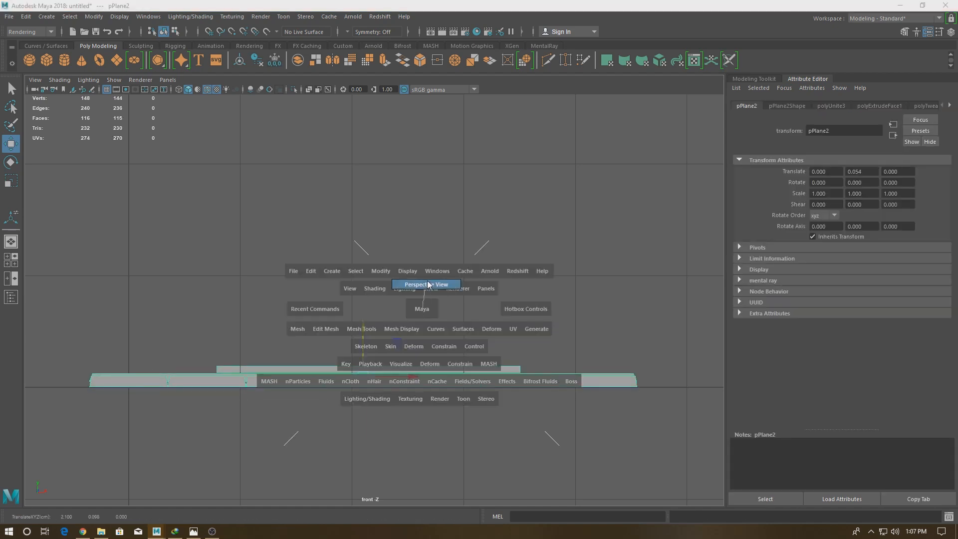
click(490, 402)
click(373, 335)
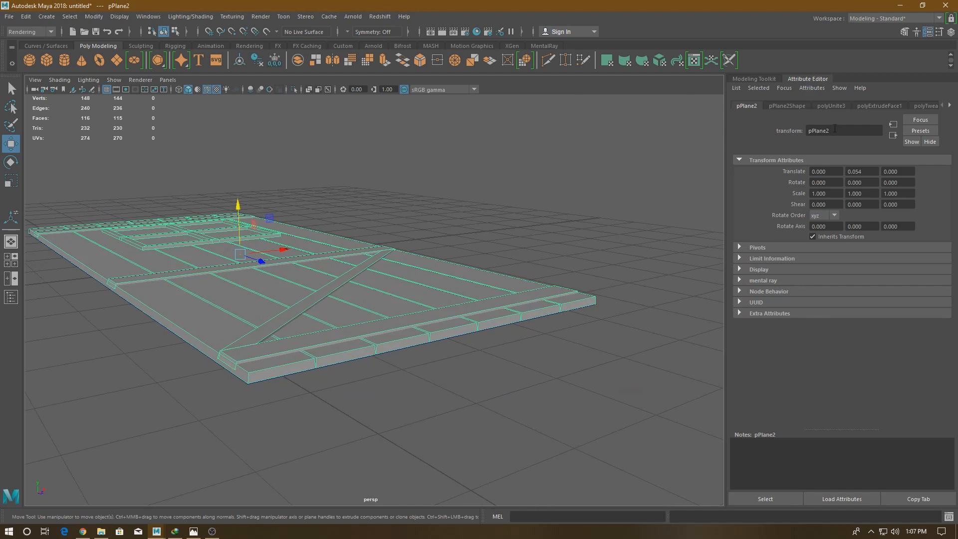
click(26, 16)
mouse_move(89, 144)
click(228, 154)
text(HP)
key(Return)
- Rename the flat plane beneath the door to LP
click(532, 292)
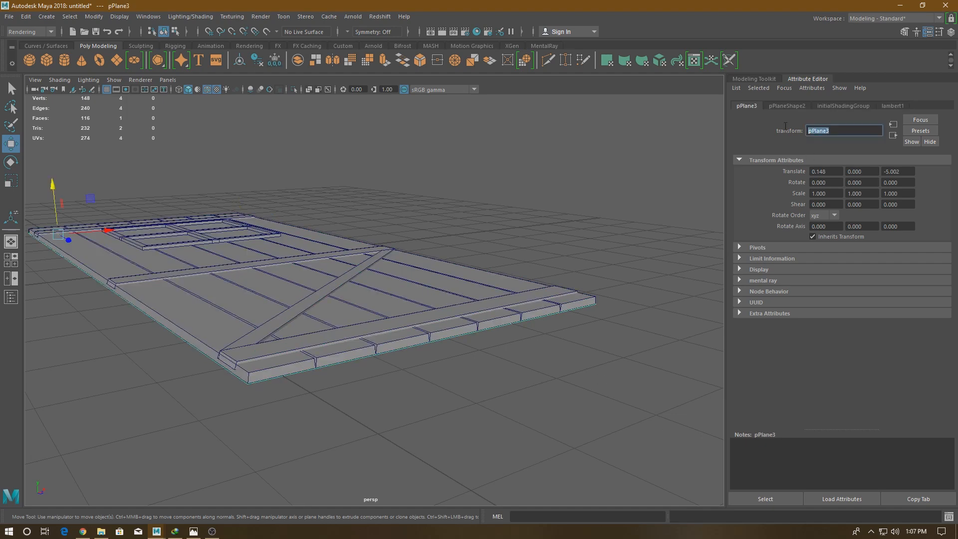
text(LP)
key(Return)
- Open Transfer Maps with LP as the target mesh and set its display to Envelope
scroll(250, 158, down, 7)
mouse_move(250, 159)
alt+mouse_down()
mouse_move(246, 255)
mouse_move(240, 162)
alt+mouse_up()
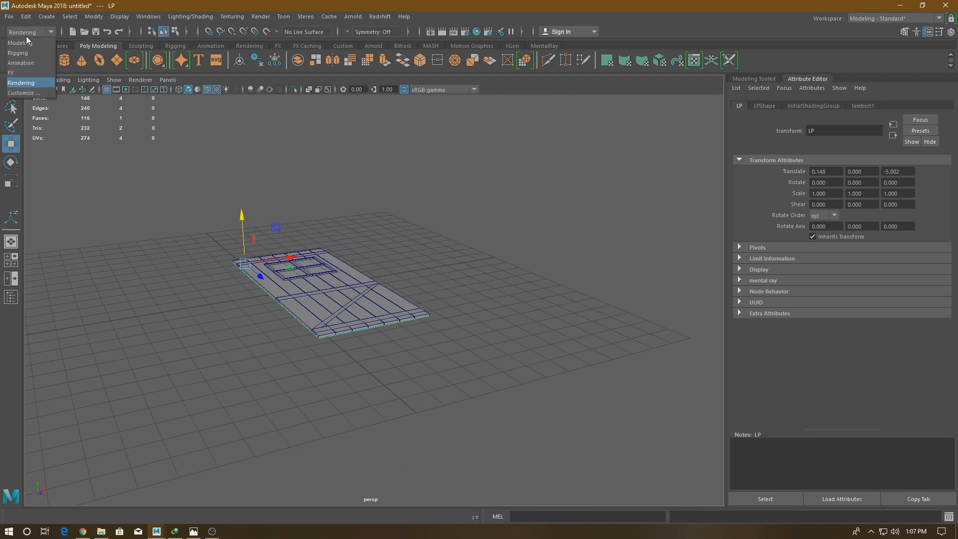
click(190, 16)
click(215, 121)
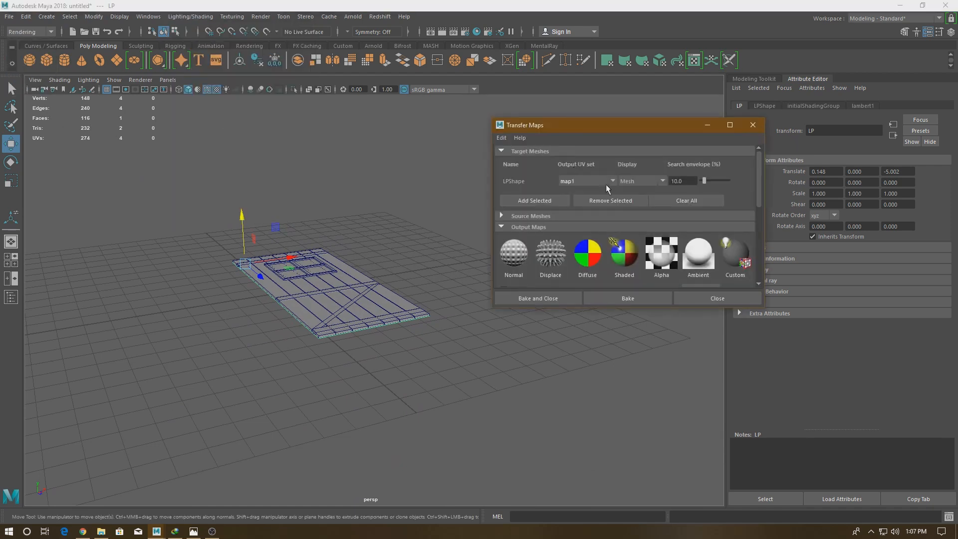
click(591, 182)
click(642, 181)
click(624, 203)
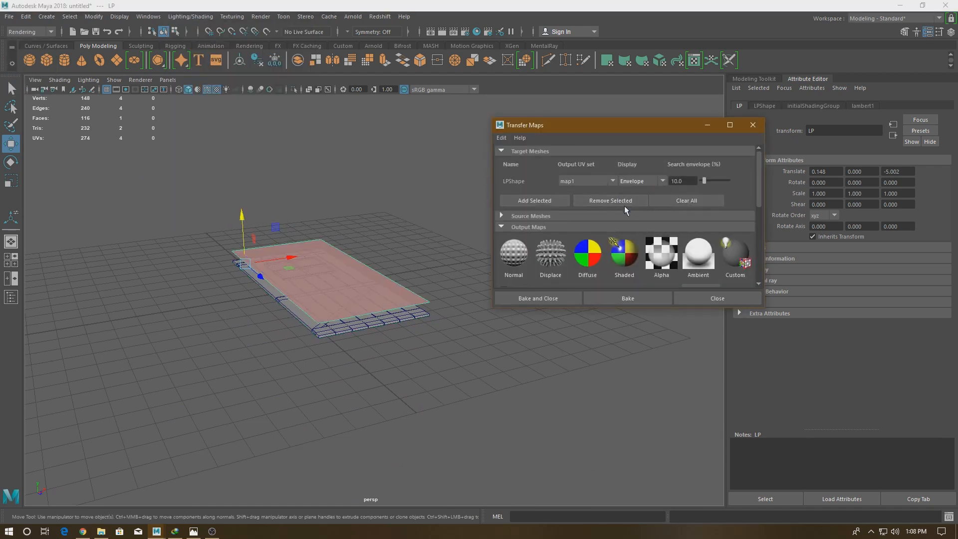
- Add the HP door as the source mesh for the map transfer
click(531, 216)
click(394, 322)
click(525, 261)
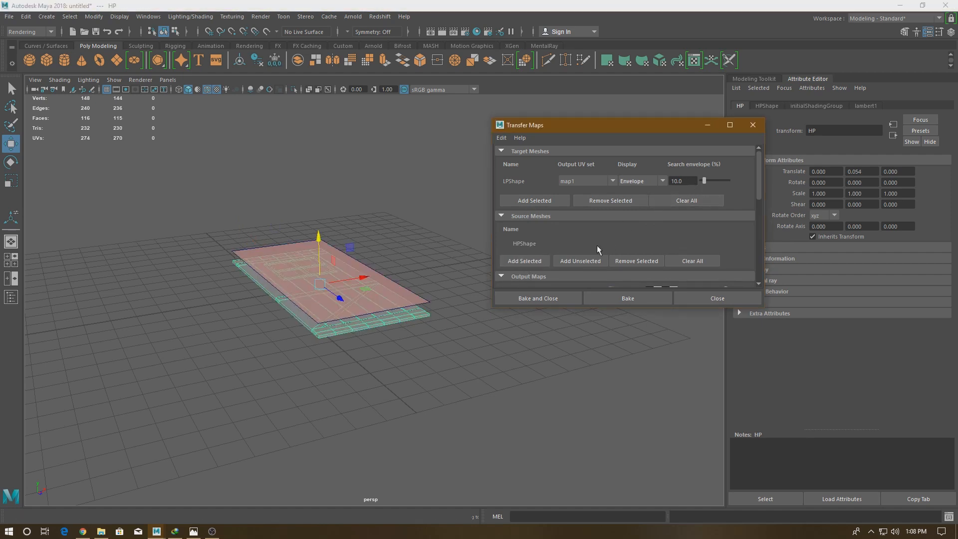
- Add a normal map output and create a Gate folder on the Desktop as its save location
scroll(599, 250, down, 2)
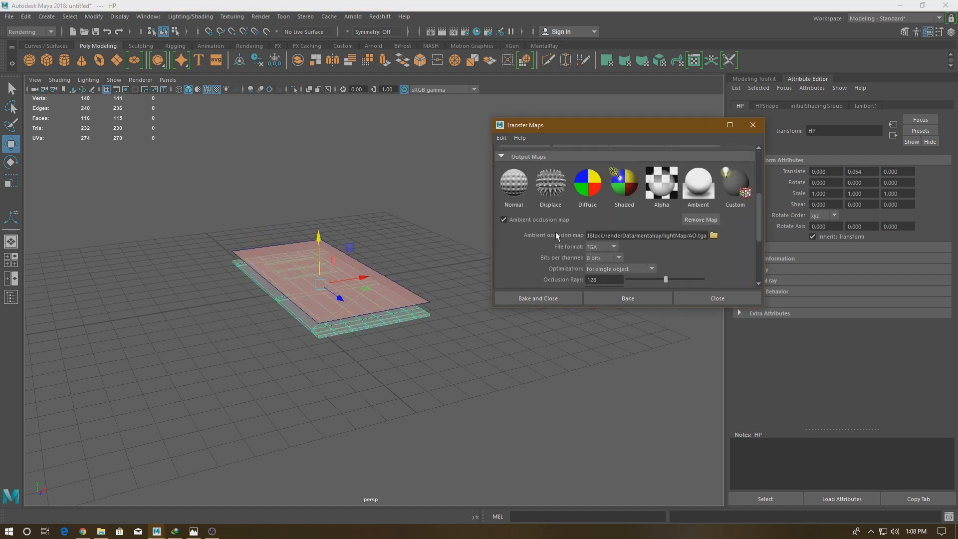
click(514, 184)
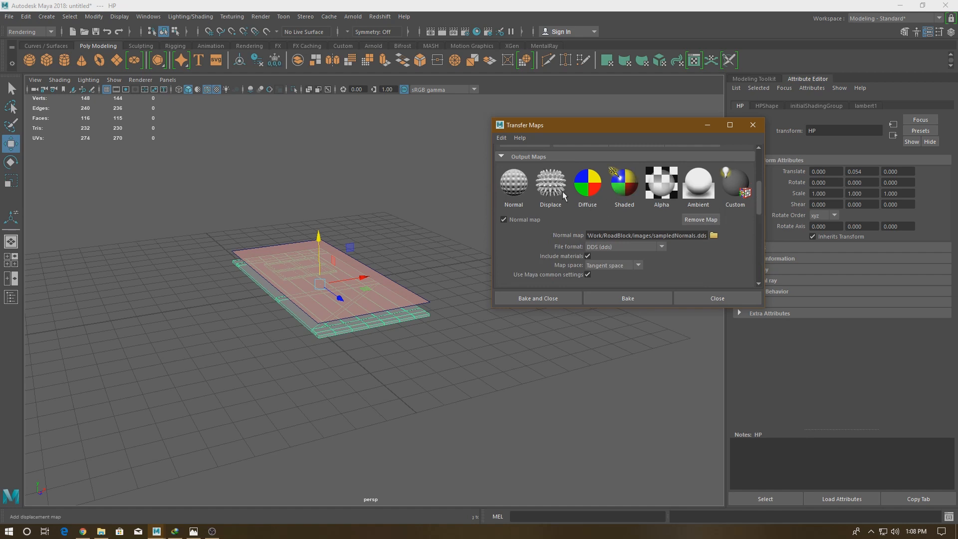
click(714, 236)
click(382, 82)
right_click(491, 178)
click(505, 199)
text(Gate)
key(Return)
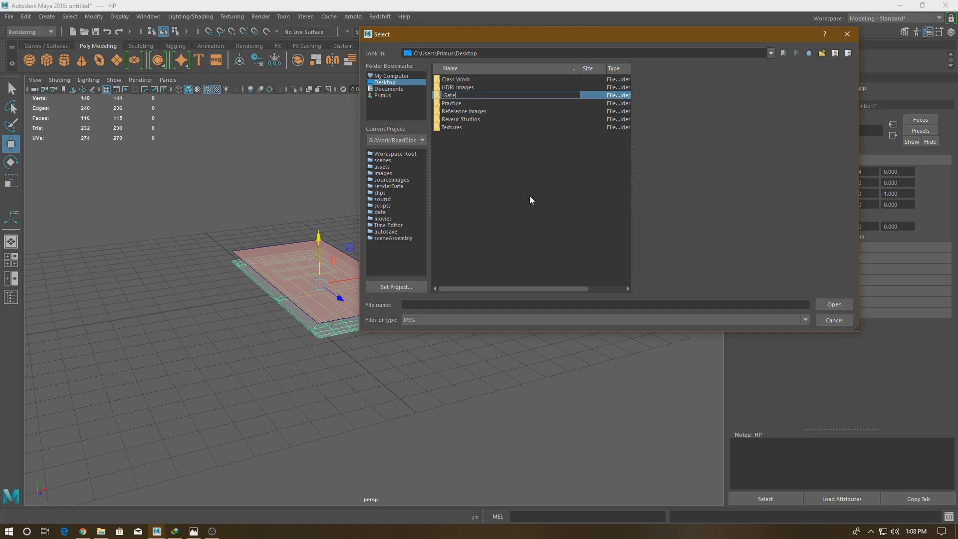
key(Return)
- Name the normal map file Normal in the Gate folder and set its format to Targa (tga)
drag(527, 38, 431, 208)
text(Normal)
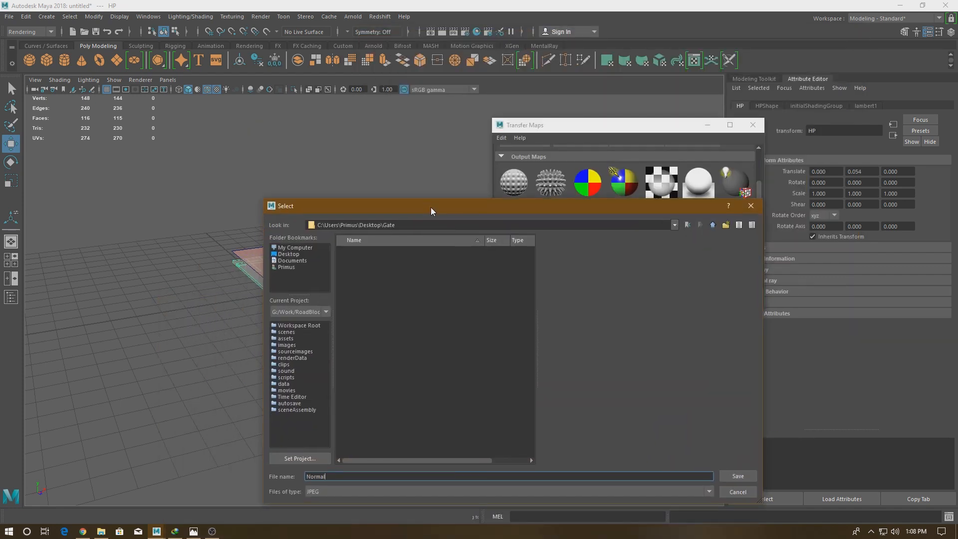
key(Return)
click(624, 247)
scroll(609, 328, down, 3)
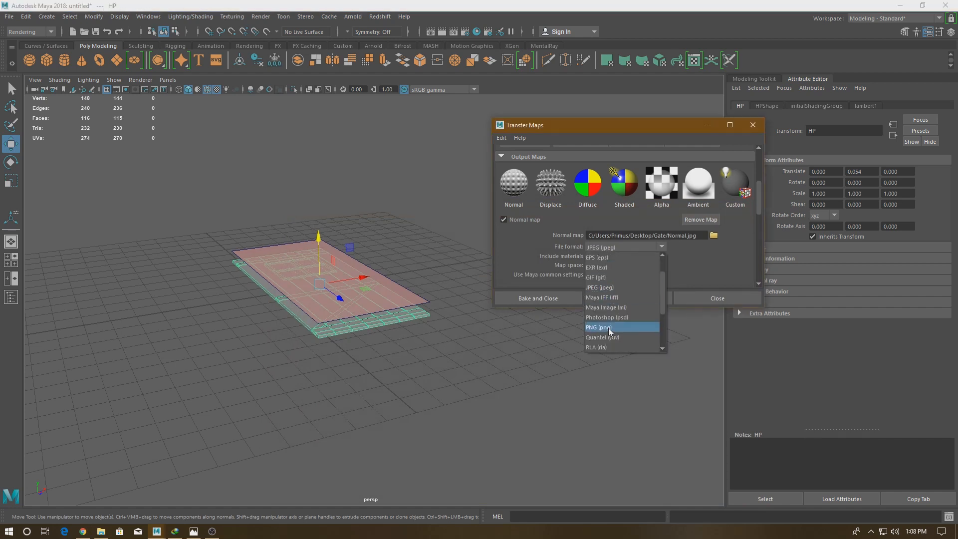
click(604, 334)
- Add an ambient occlusion map output and save it as AO in TGA format in the Gate folder
scroll(657, 261, down, 4)
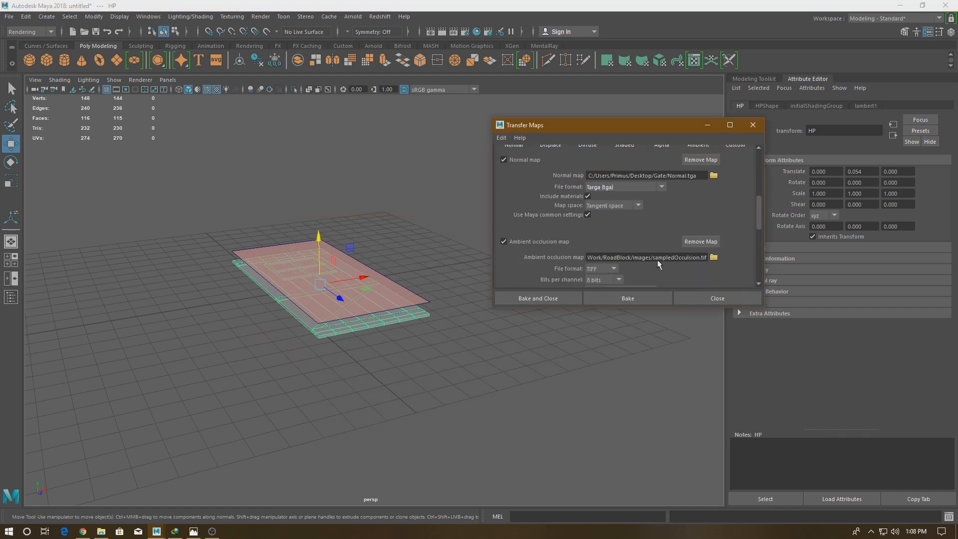
click(714, 197)
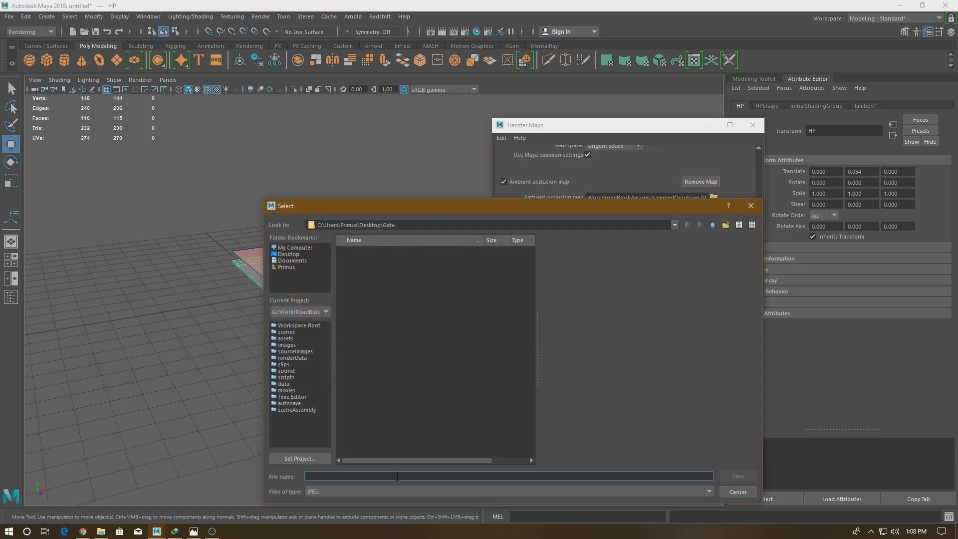
key(Return)
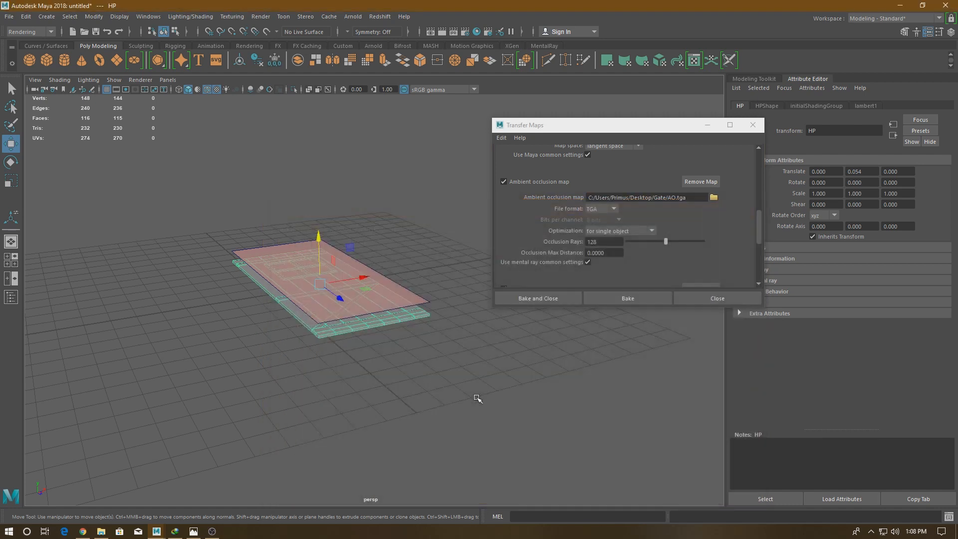
- Name the displacement map output Displacement in the Gate folder, in Targa (tga) format
scroll(633, 244, down, 3)
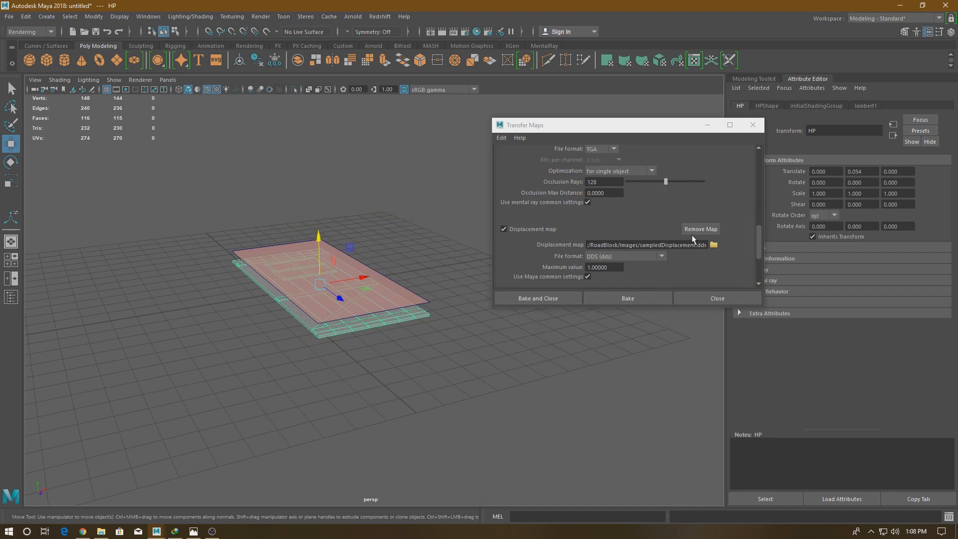
click(713, 244)
text(Displacement)
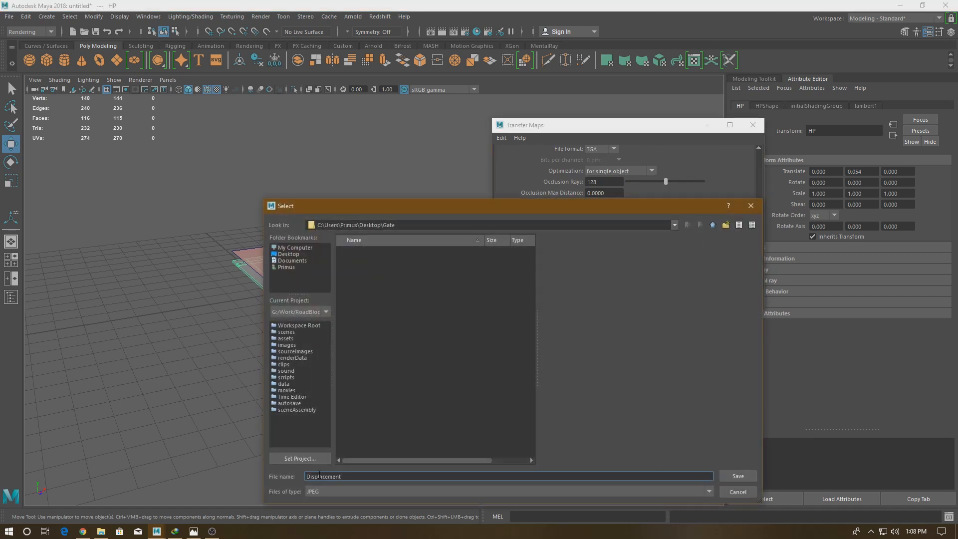
key(Tab)
key(Return)
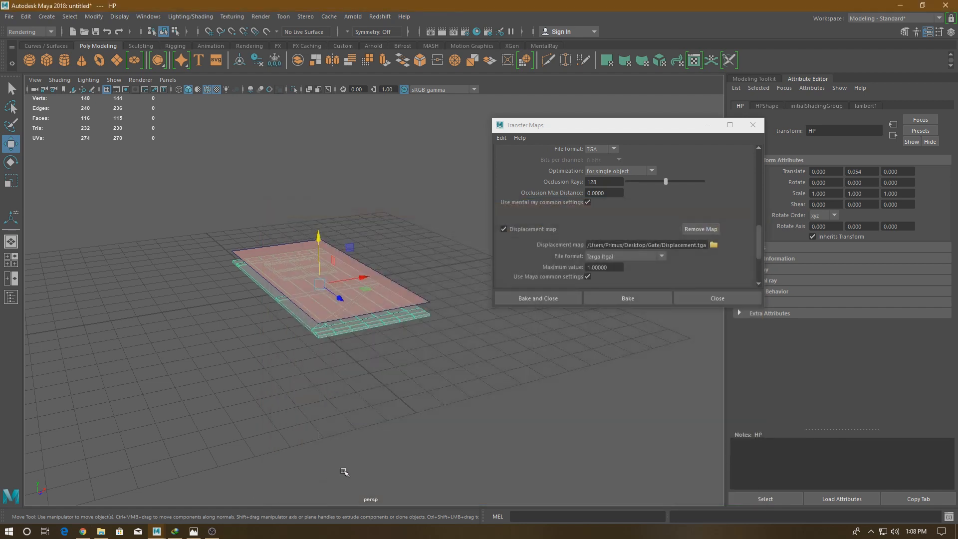
- Expand the common output settings and bake the normal, ambient occlusion and displacement maps, closing Transfer Maps
scroll(624, 248, down, 3)
click(569, 259)
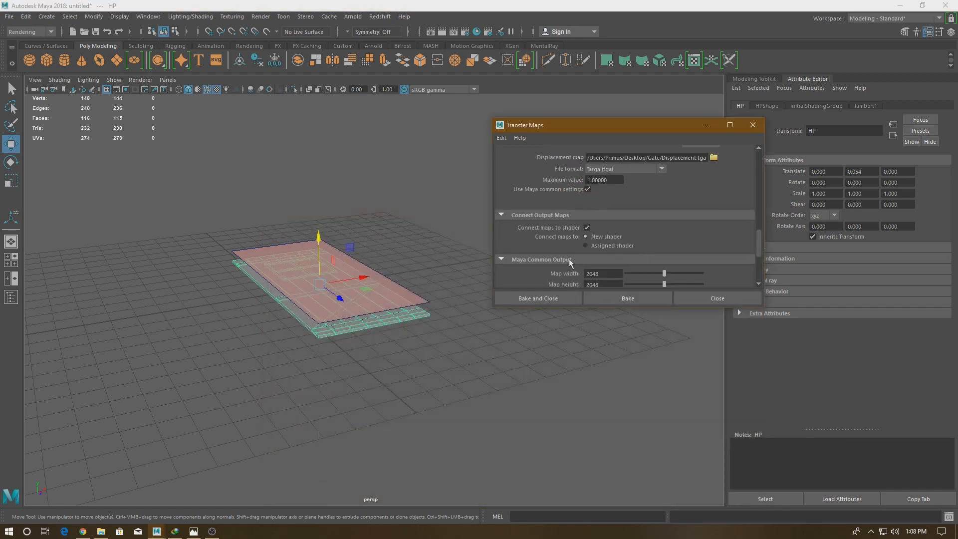
scroll(588, 261, down, 5)
click(582, 270)
click(546, 298)
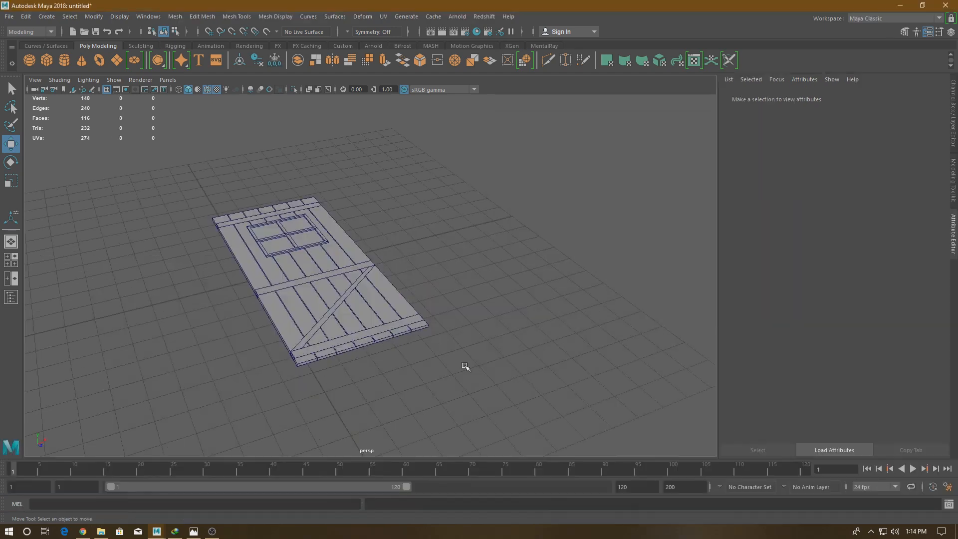
- Move the HP door sideways along X, clear of the LP plane
scroll(466, 366, down, 3)
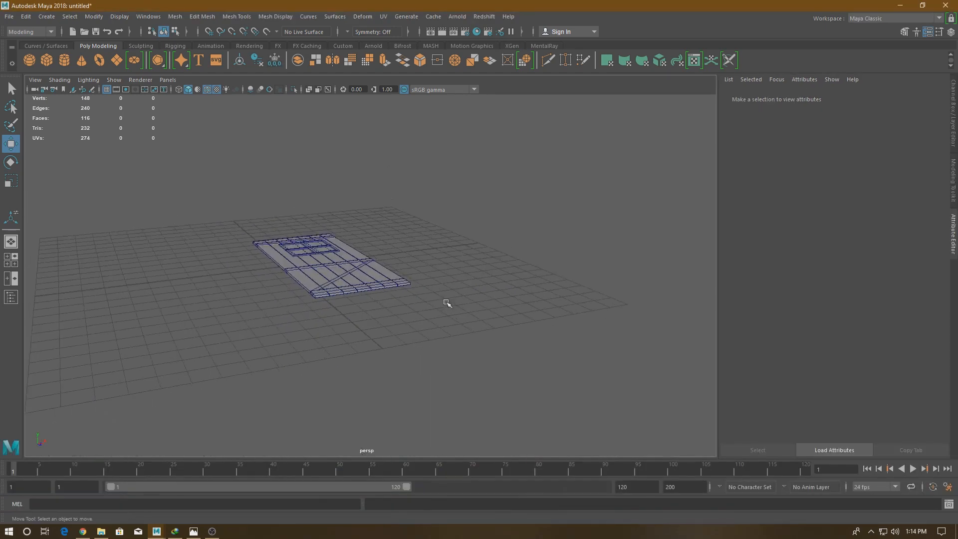
click(376, 285)
drag(376, 284, 539, 219)
click(442, 250)
- Move the LP plane away from the HP door to X -1.597 and raise it to Y 0.376
click(366, 267)
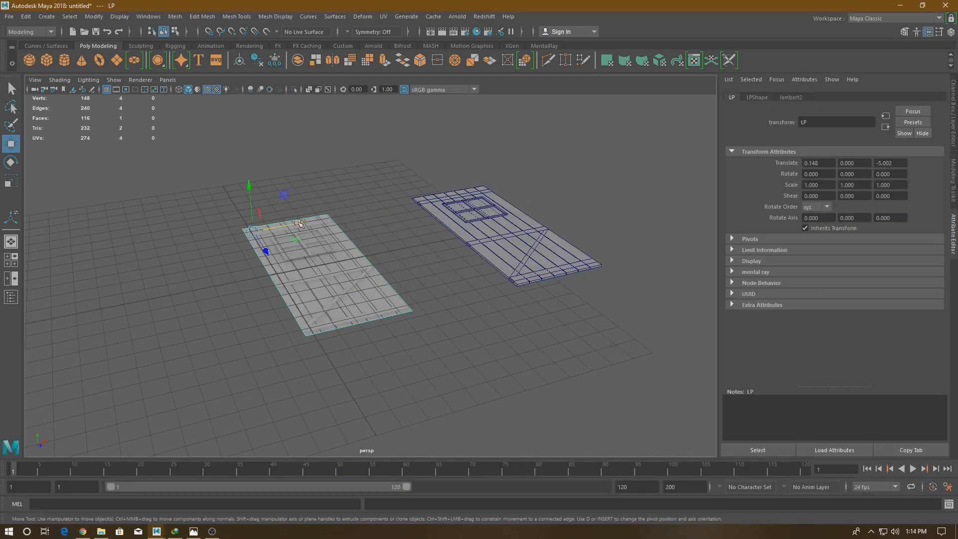
drag(303, 228, 270, 231)
drag(216, 194, 215, 185)
click(346, 193)
- Inspect the baked detail on the LP plane in the top view
key(space)
drag(346, 227, 306, 226)
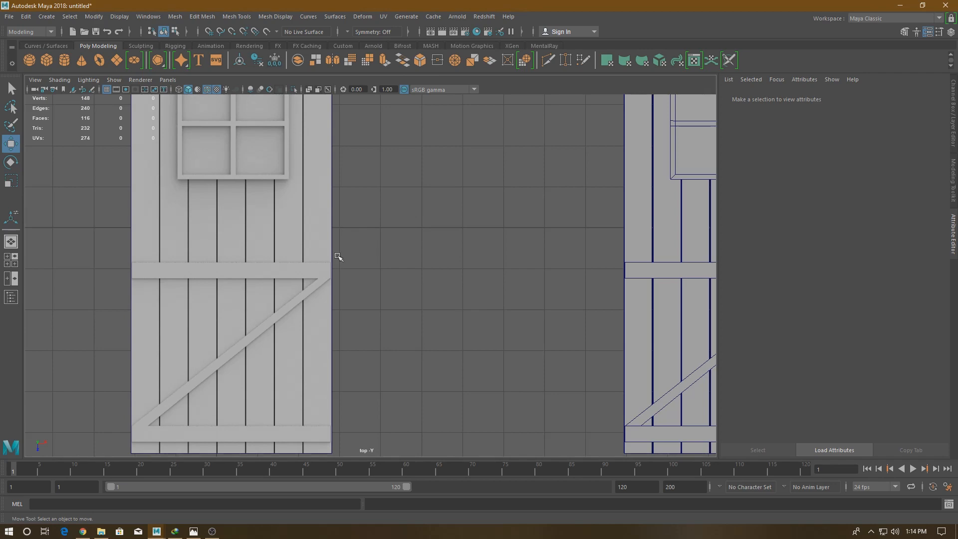
alt+right_drag(339, 272, 344, 180)
alt+middle_drag(417, 210, 427, 271)
alt+right_drag(428, 274, 429, 257)
click(293, 250)
alt+middle_drag(381, 261, 382, 222)
click(383, 223)
- Switch to File Explorer to check the baked map files, and return to Maya
click(102, 532)
right_click(274, 229)
click(287, 267)
click(120, 137)
click(172, 132)
click(224, 130)
click(276, 197)
click(901, 5)
- Compare the baked LP plane with the HP door side by side in the top view
click(322, 254)
alt+right_drag(430, 335, 442, 347)
alt+middle_drag(442, 347, 467, 411)
mouse_move(462, 279)
alt+right_down()
mouse_move(471, 355)
mouse_move(445, 282)
alt+right_up()
alt+middle_drag(573, 315, 462, 273)
alt+right_drag(327, 267, 336, 282)
alt+middle_drag(336, 283, 431, 291)
mouse_move(374, 280)
alt+right_down()
mouse_move(385, 299)
mouse_move(371, 287)
alt+right_up()
click(387, 273)
click(310, 278)
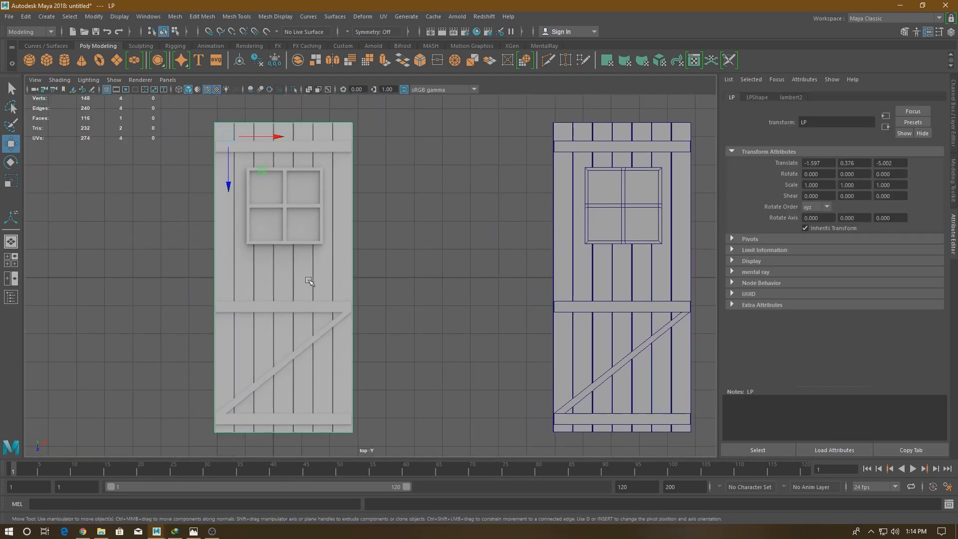
alt+right_drag(423, 251, 421, 245)
alt+middle_drag(421, 245, 387, 248)
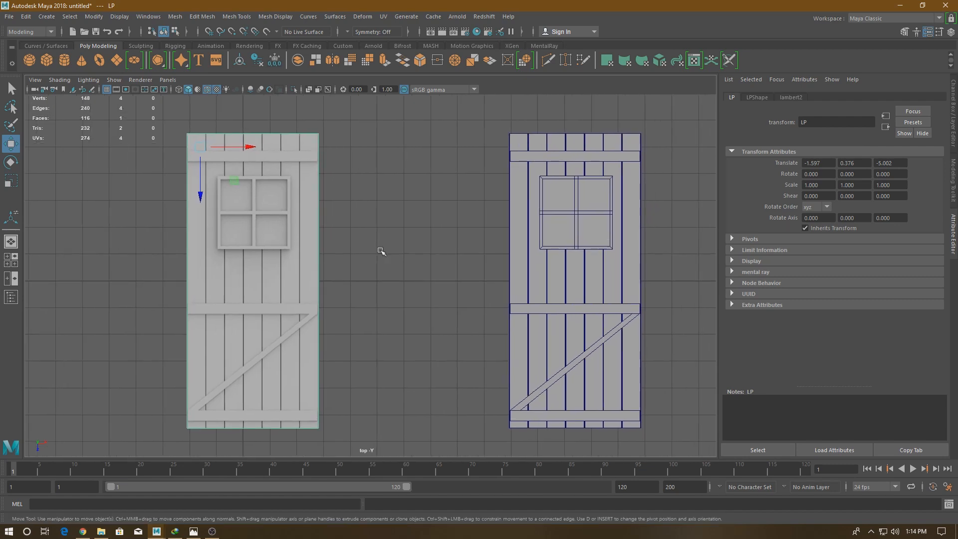